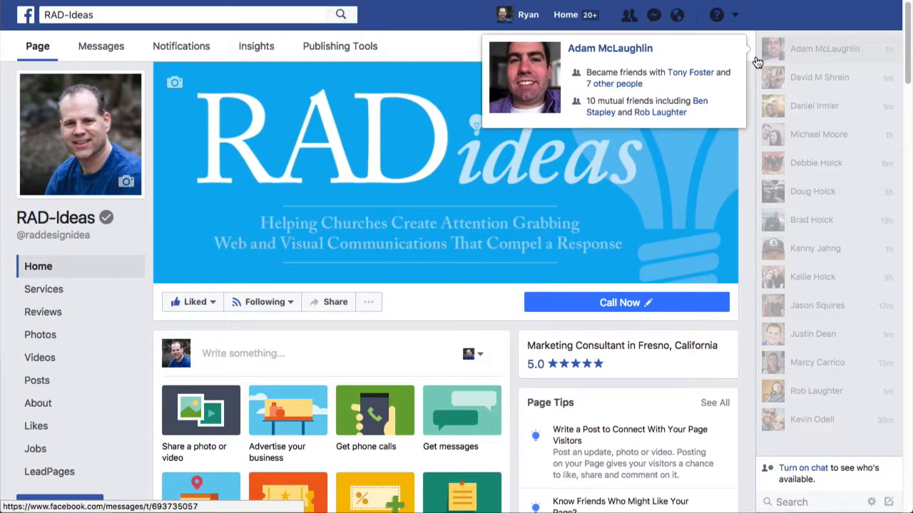
Step: Choose Create Ads from the account menu to begin a new ad
left_click(738, 16)
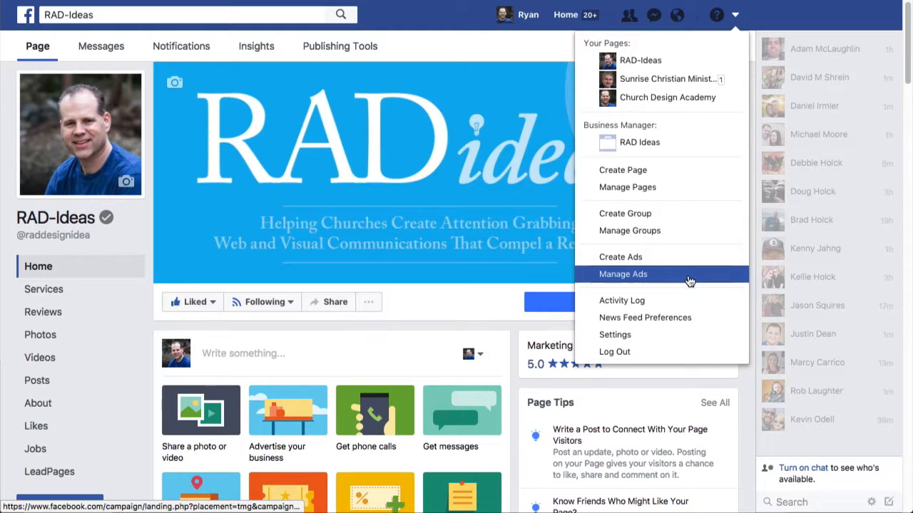
left_click(632, 261)
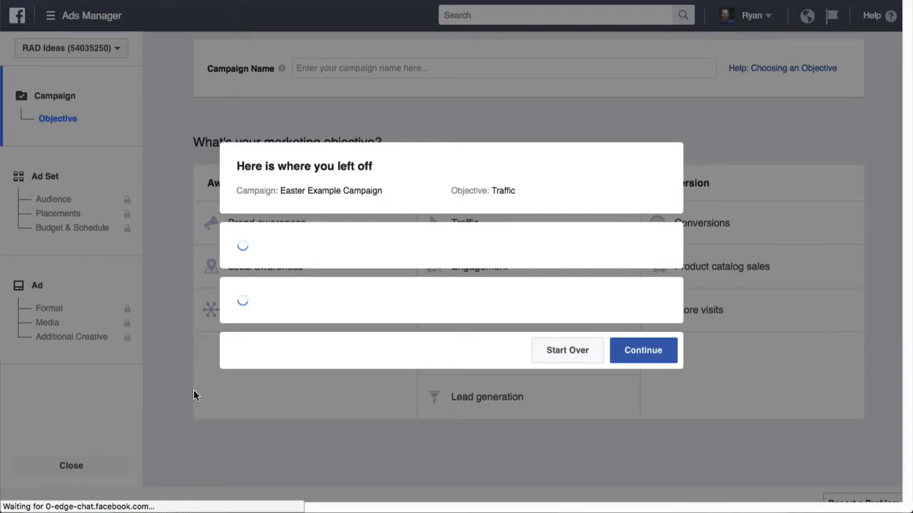
Step: Discard the saved draft and create an 'Easter Example' campaign with the Traffic objective
left_click(568, 389)
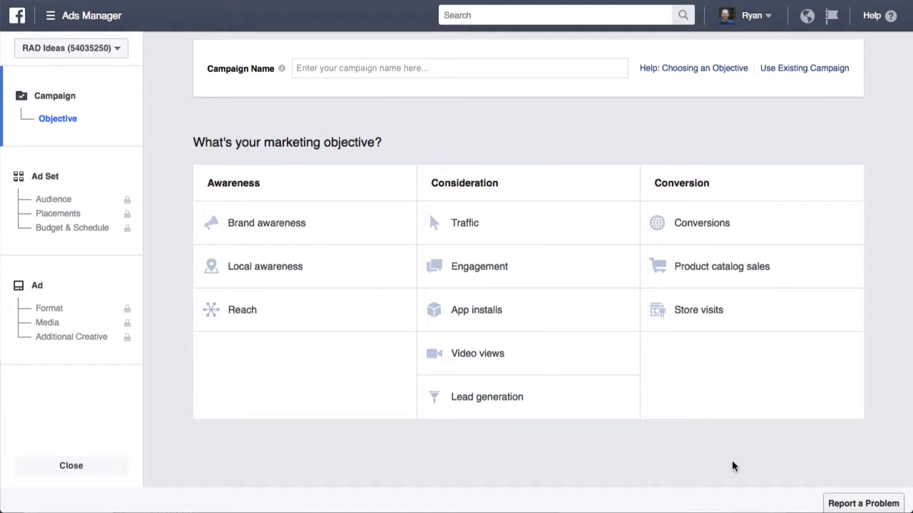
left_click(460, 69)
type("Ea")
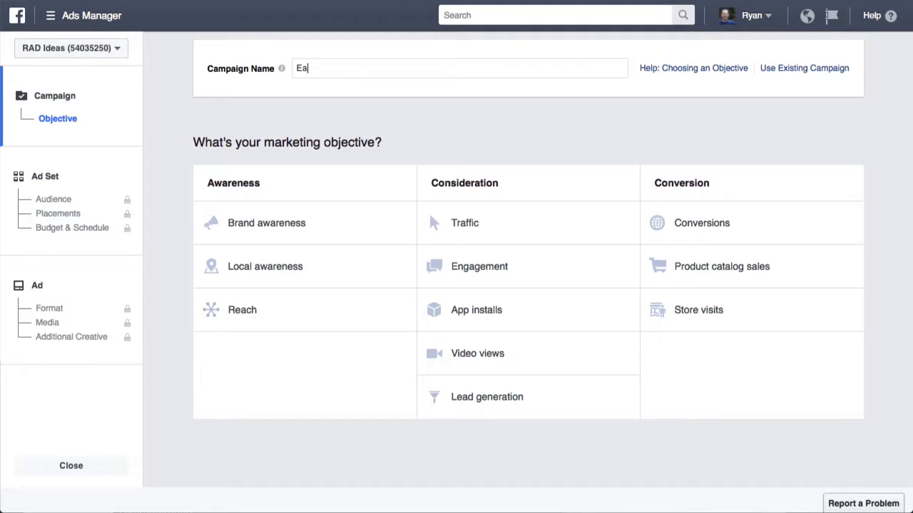
type("ster Example")
left_click(478, 227)
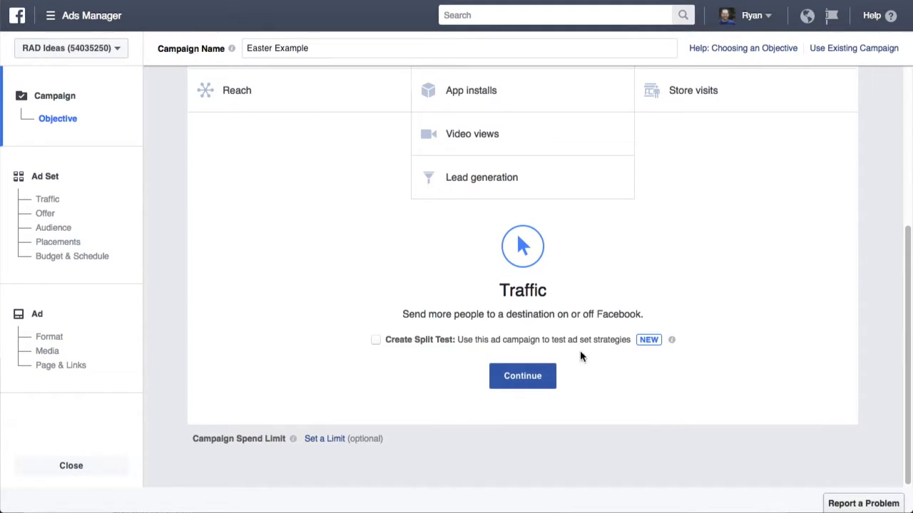
left_click(528, 382)
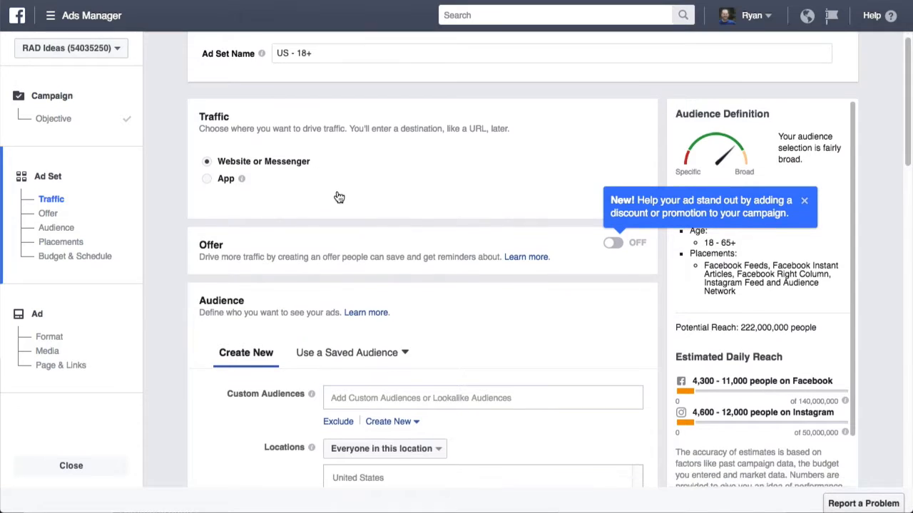
Step: Scroll down the ad set page to the Audience section
scroll(343, 195, "down", 3)
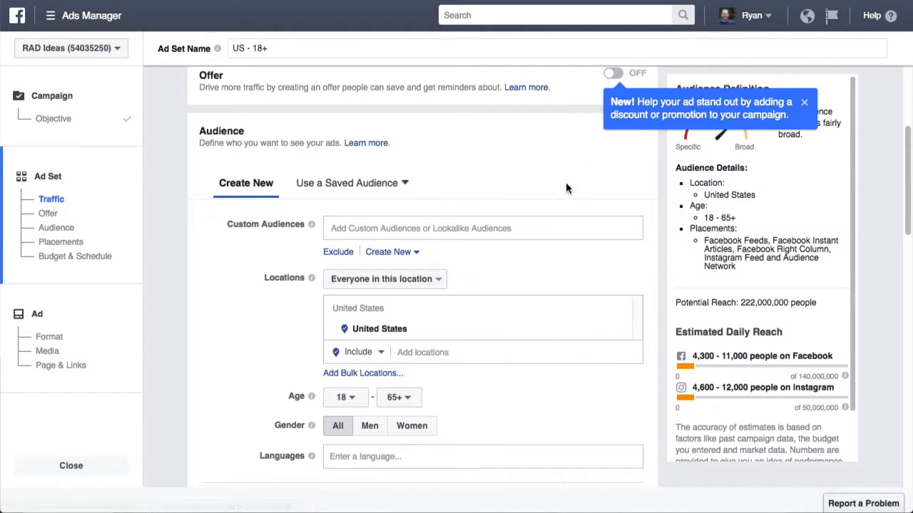
scroll(574, 184, "down", 1)
scroll(611, 205, "down", 1)
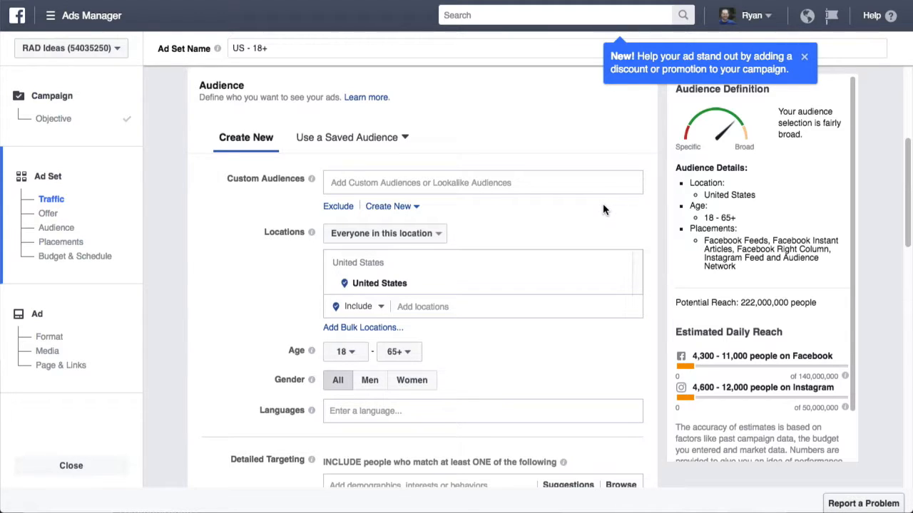
left_click(463, 306)
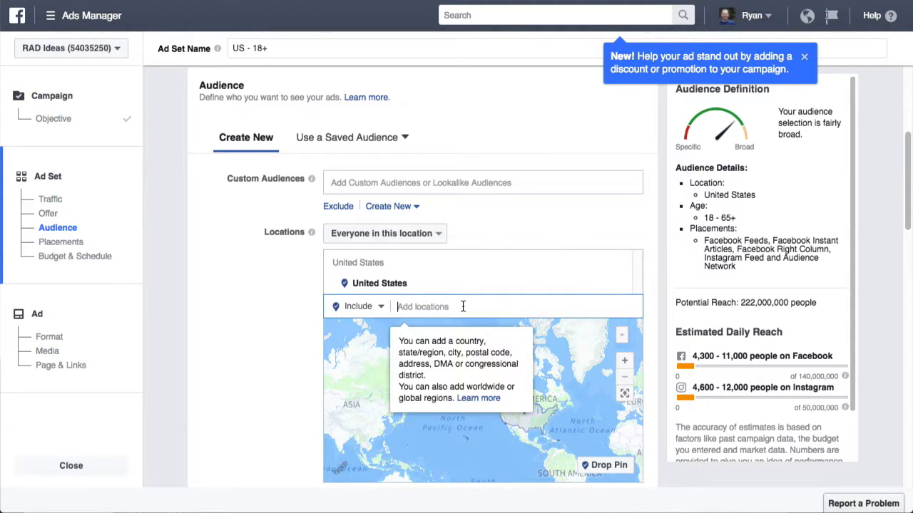
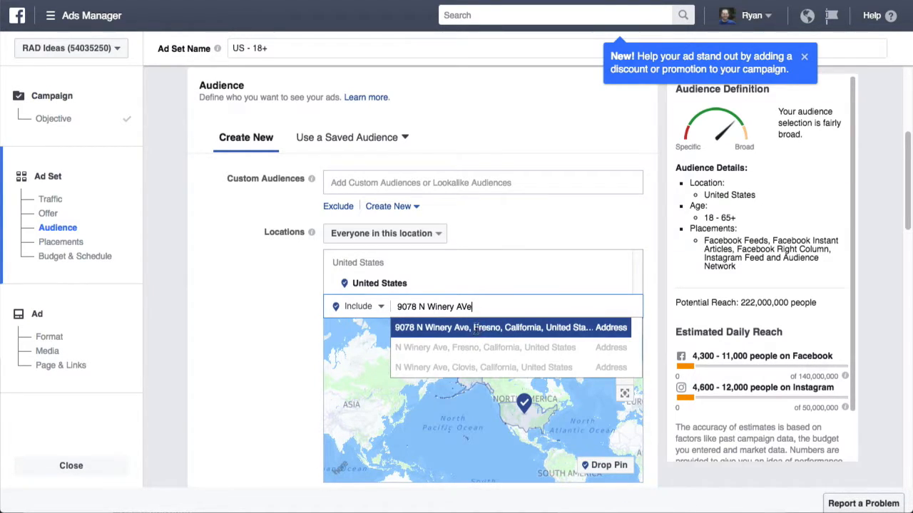
left_click(477, 328)
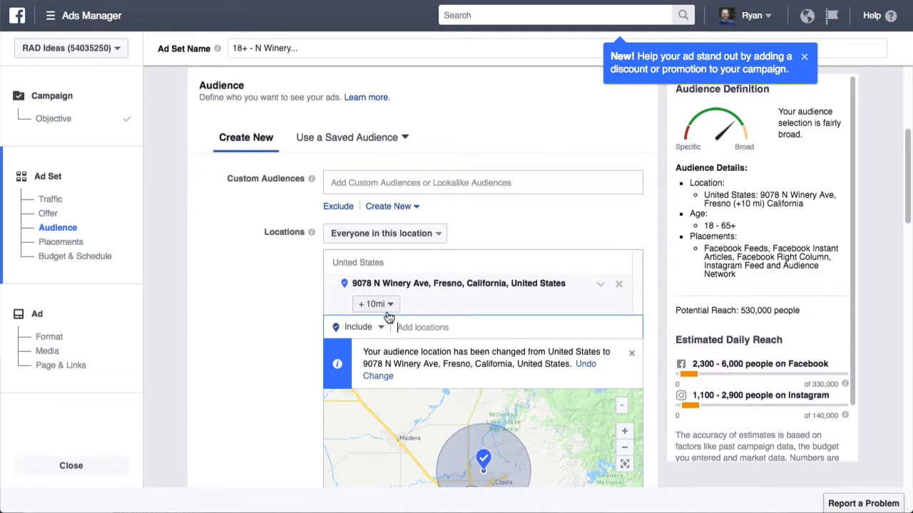
left_click(392, 305)
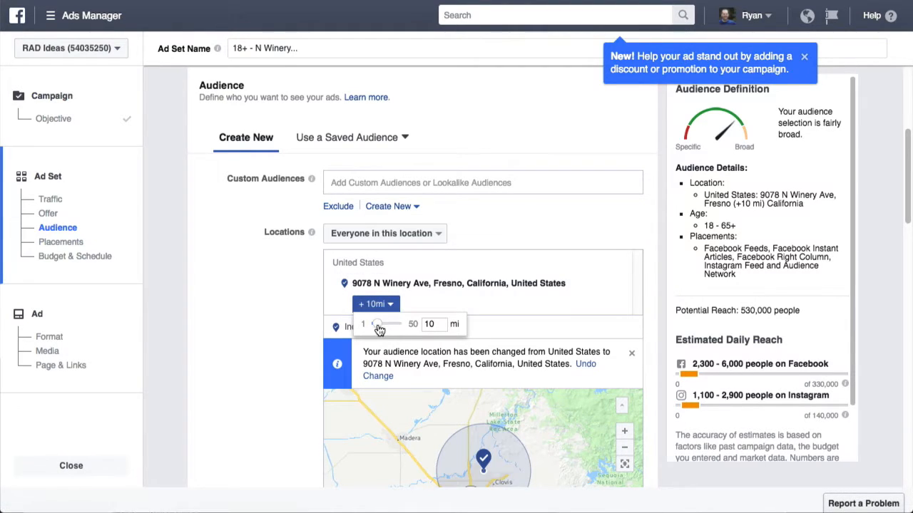
left_click_drag(435, 324, 416, 324)
type("5")
scroll(459, 303, "down", 5)
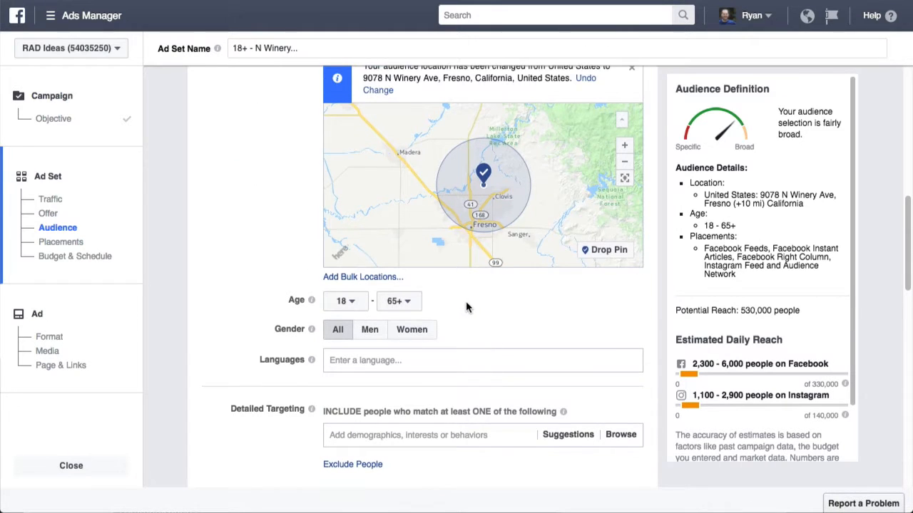
scroll(466, 302, "up", 5)
scroll(467, 299, "down", 5)
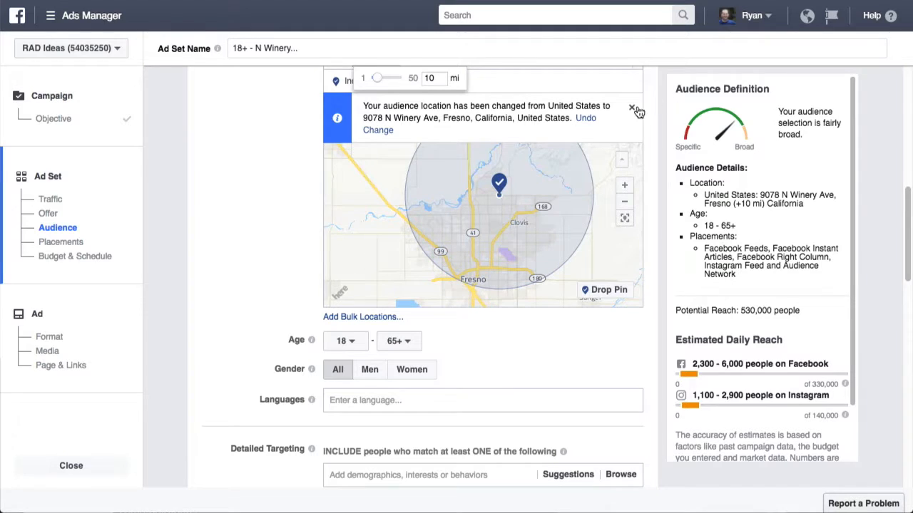
scroll(650, 130, "up", 1)
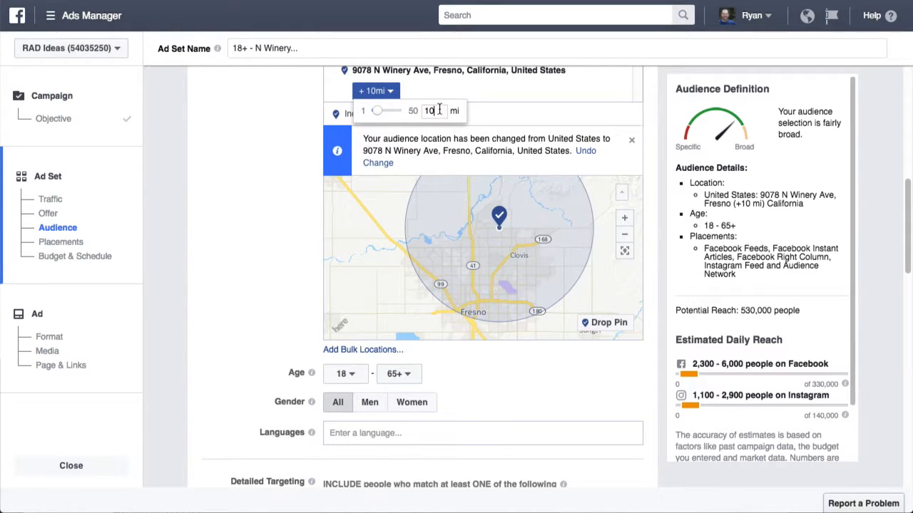
left_click_drag(376, 110, 375, 115)
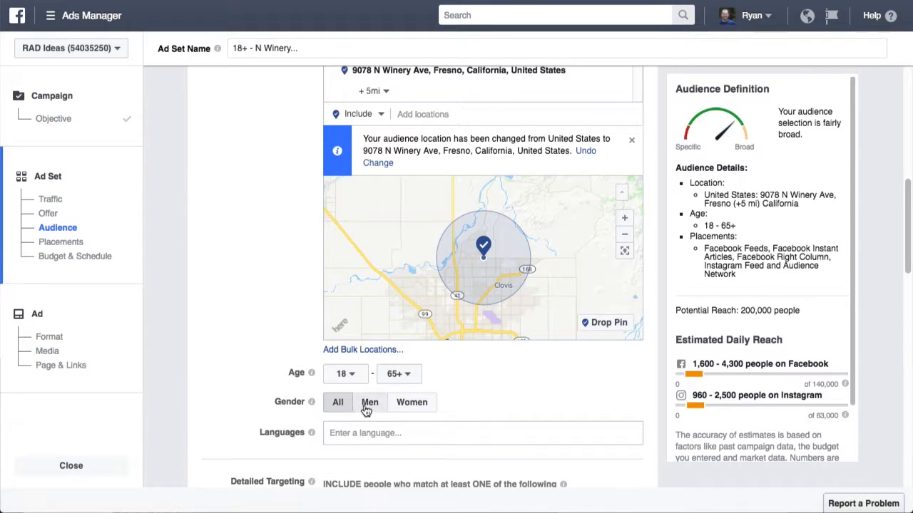
scroll(485, 431, "down", 1)
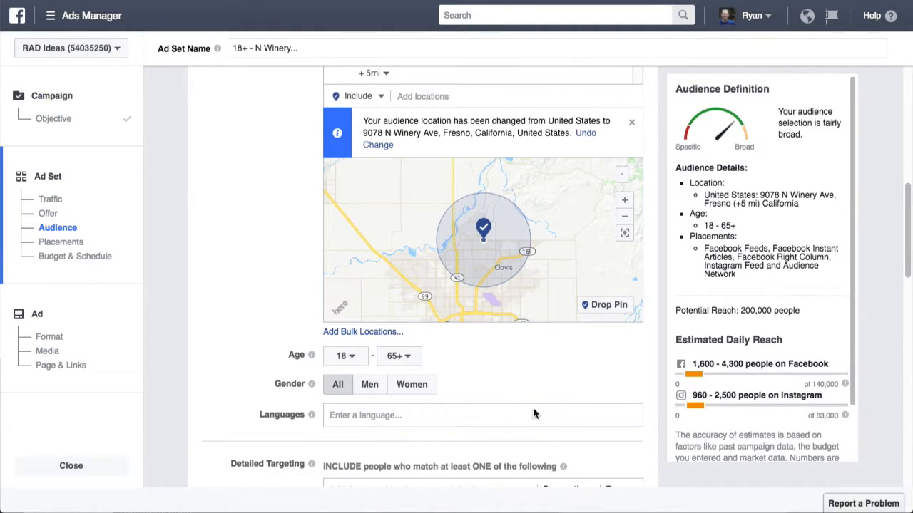
scroll(532, 415, "down", 5)
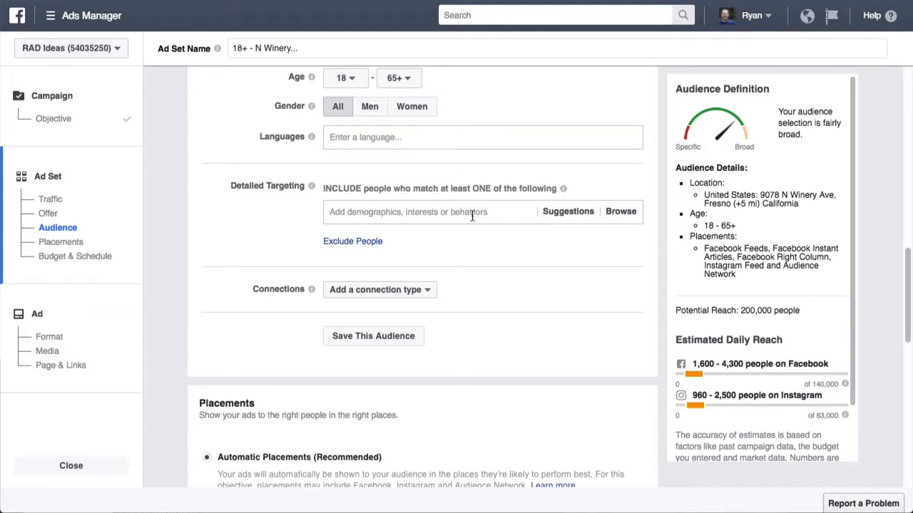
left_click(427, 290)
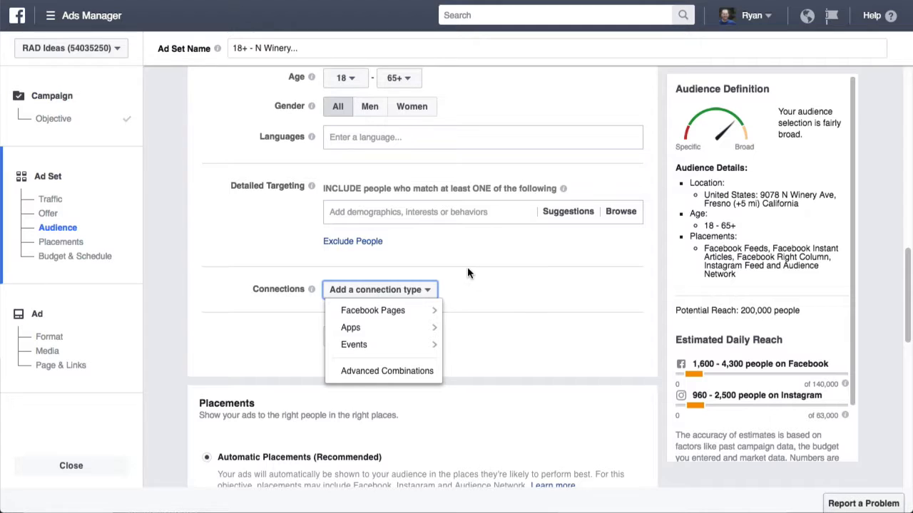
mouse_move(397, 319)
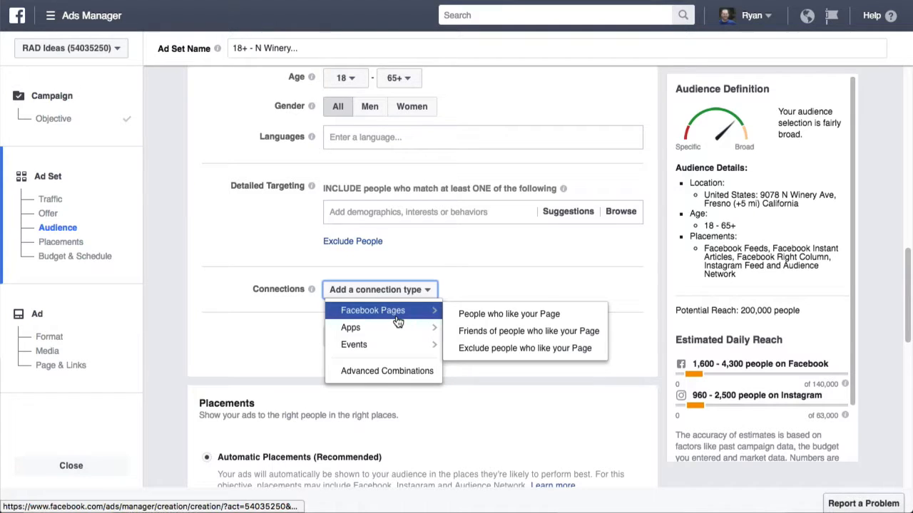
mouse_move(431, 311)
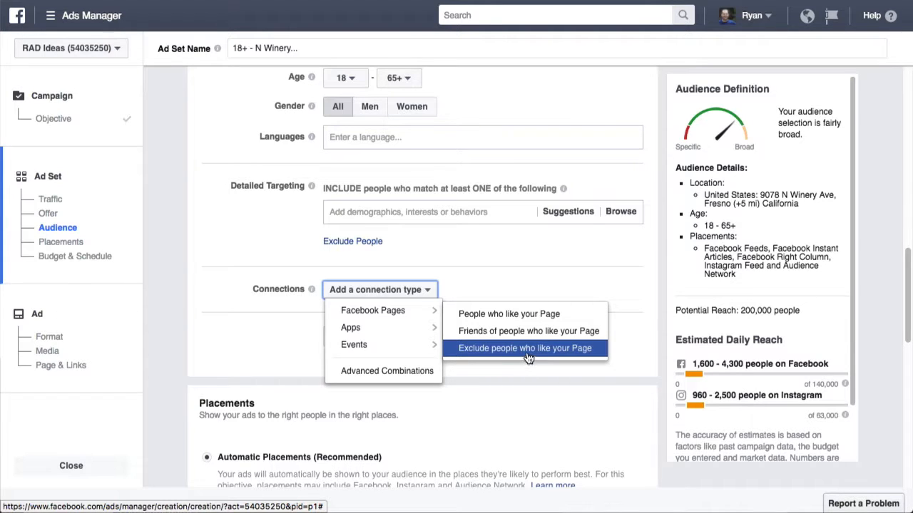
left_click(623, 380)
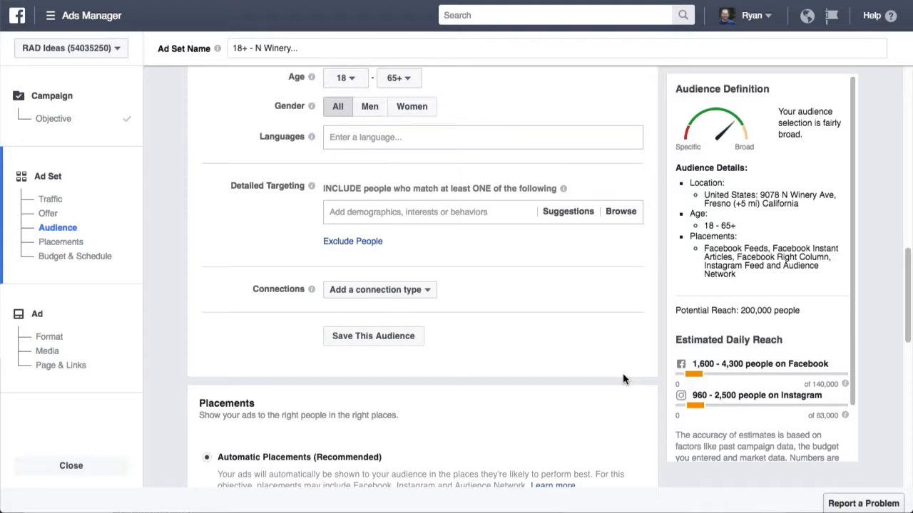
Step: Switch to manual placements, exclude Facebook Instant Articles, and expand Instagram's placements
scroll(623, 380, "down", 5)
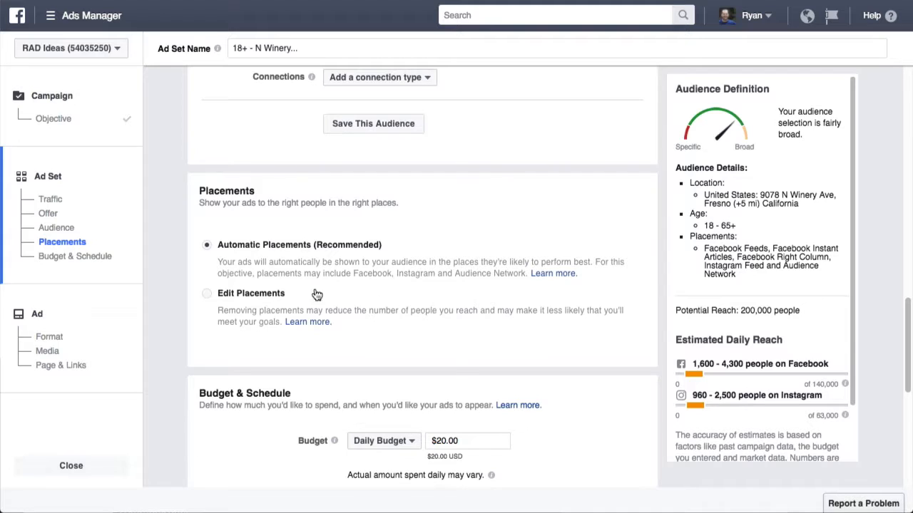
left_click(241, 298)
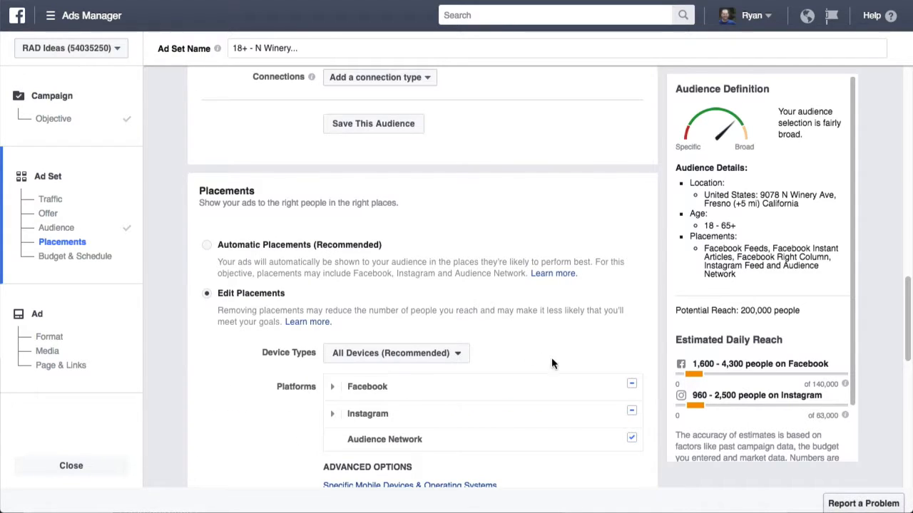
mouse_move(622, 375)
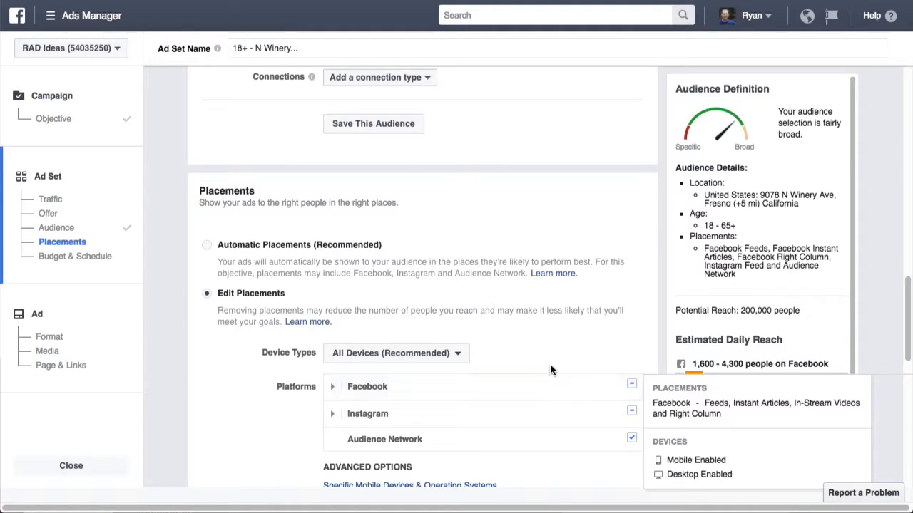
left_click(334, 387)
scroll(607, 223, "down", 3)
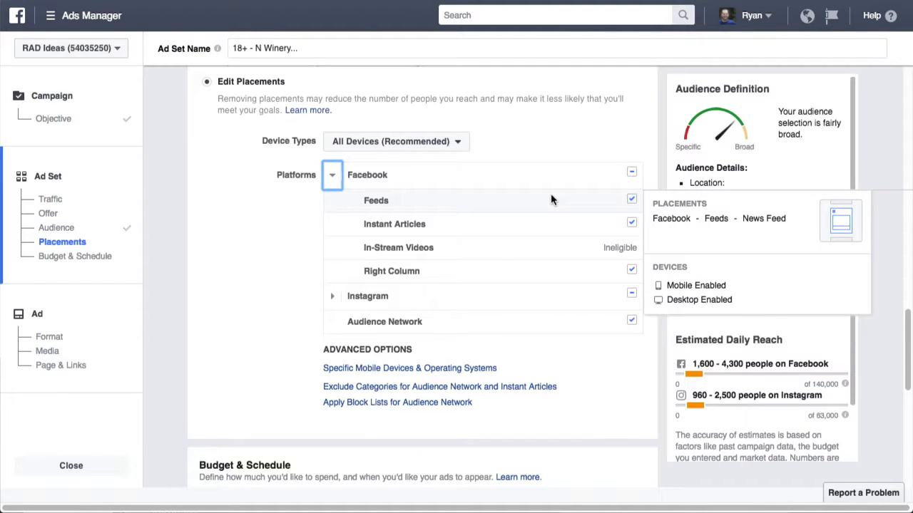
left_click(631, 222)
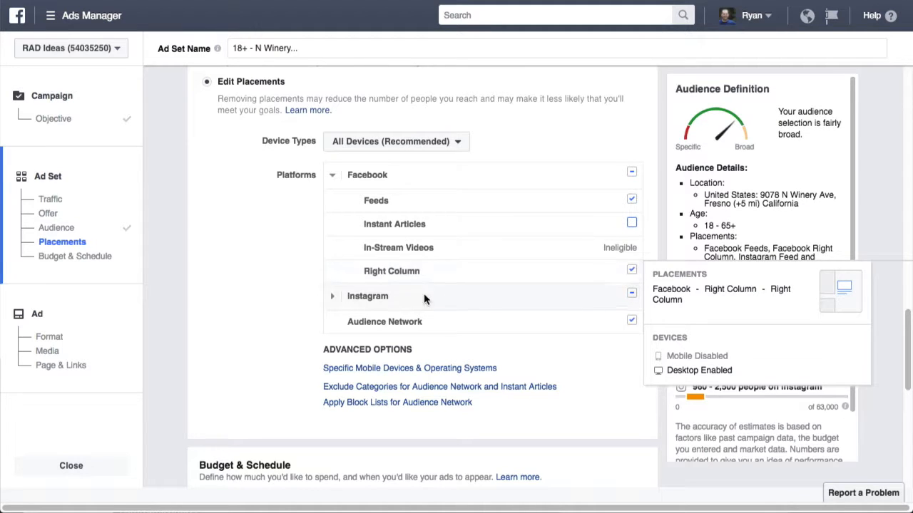
left_click(333, 296)
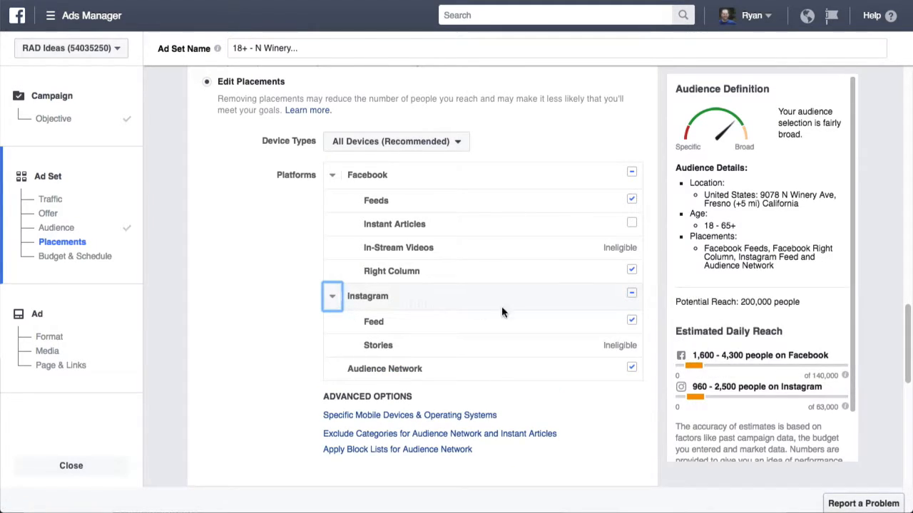
Step: Uncheck Instagram Feed and Audience Network, leaving Facebook Feeds and Right Column
left_click(632, 322)
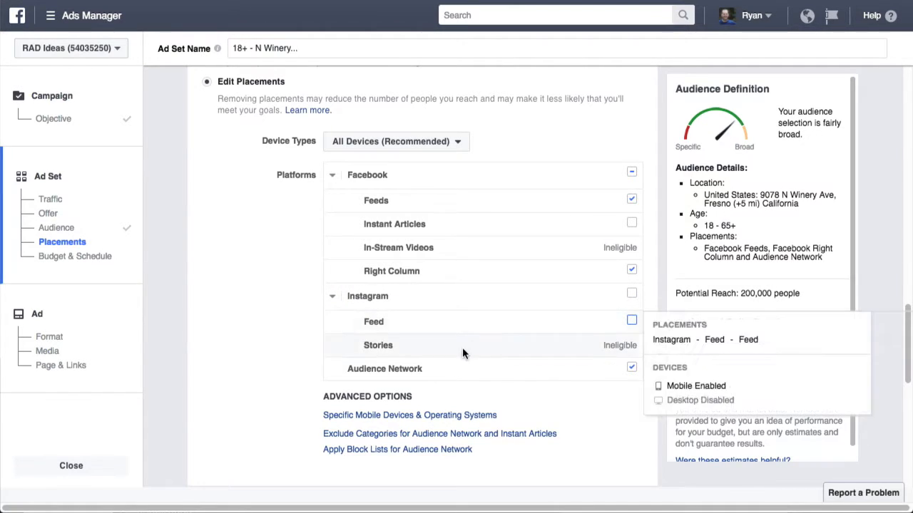
left_click(631, 368)
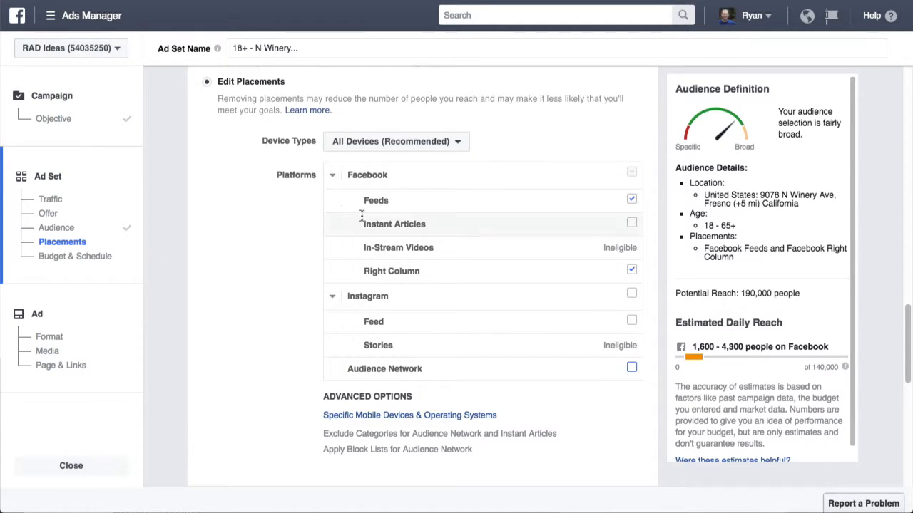
mouse_move(619, 204)
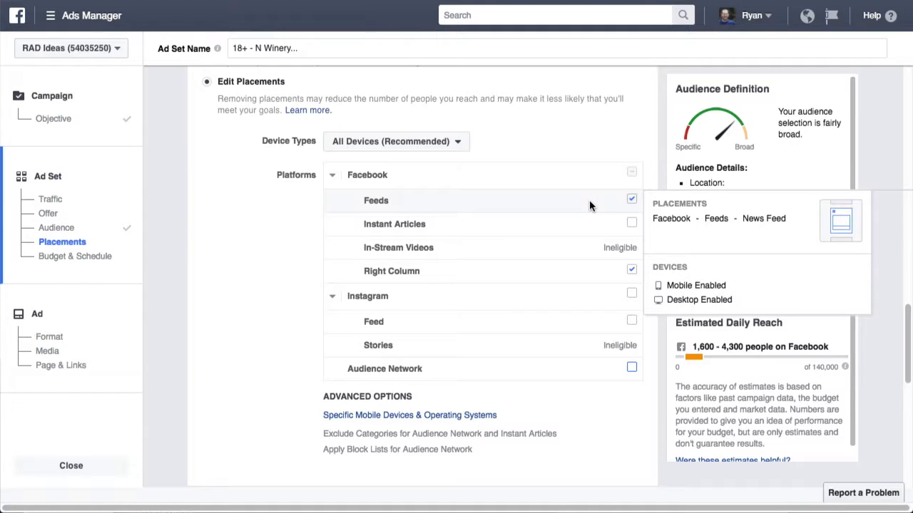
mouse_move(579, 269)
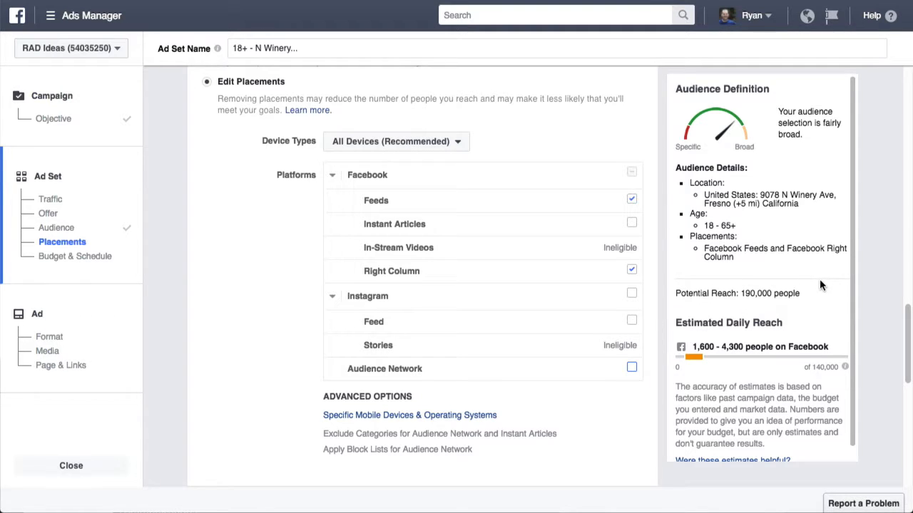
scroll(820, 285, "down", 1)
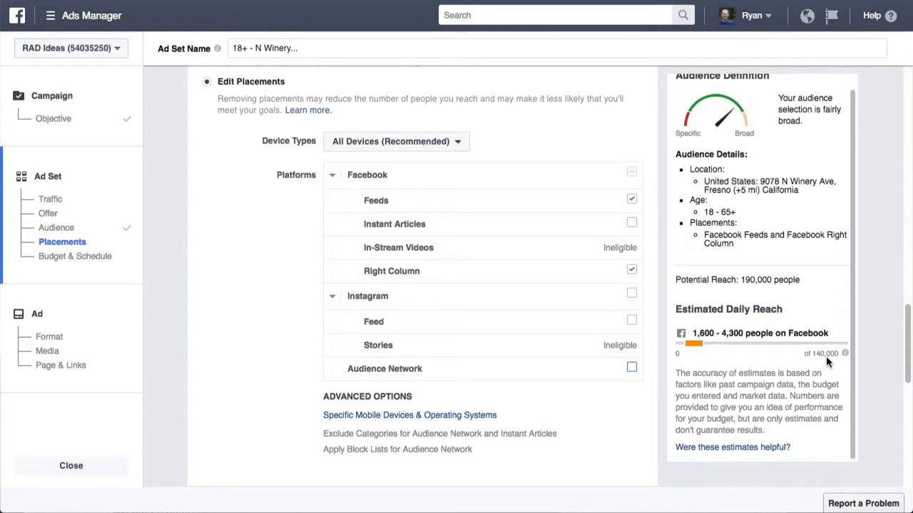
mouse_move(845, 354)
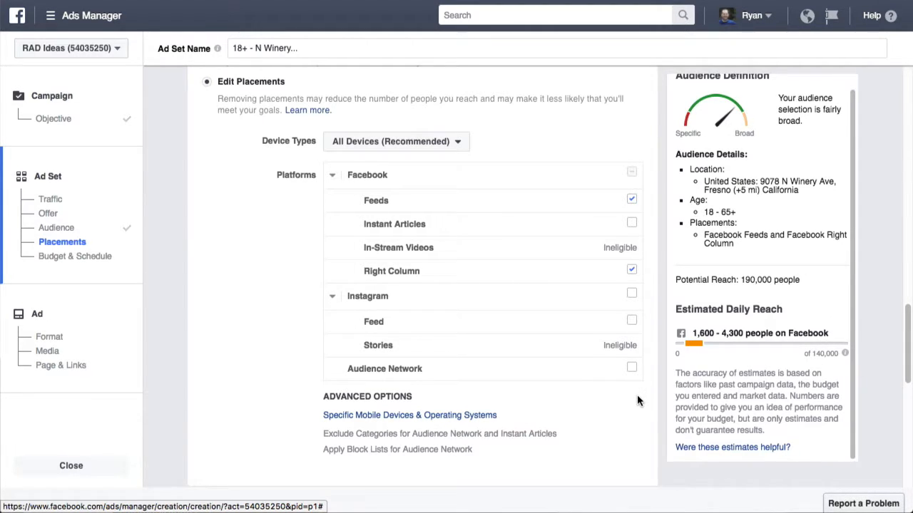
scroll(637, 394, "down", 1)
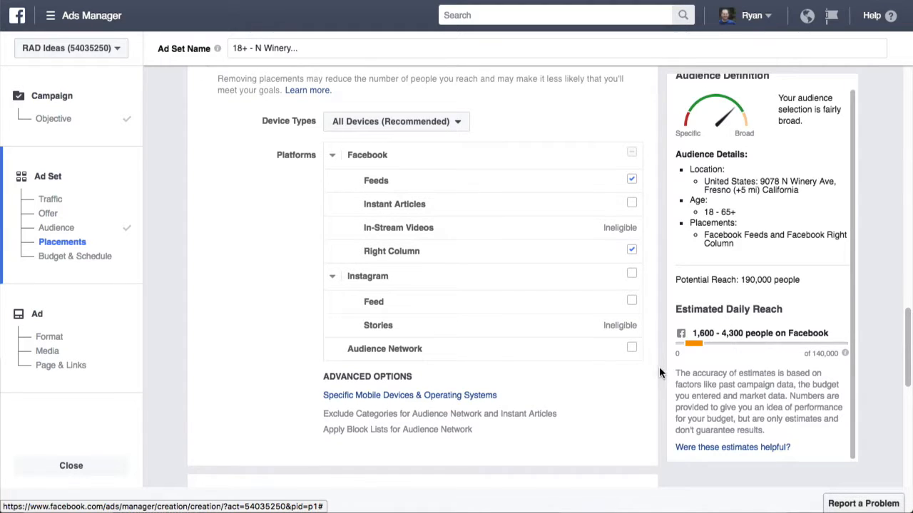
scroll(594, 368, "down", 4)
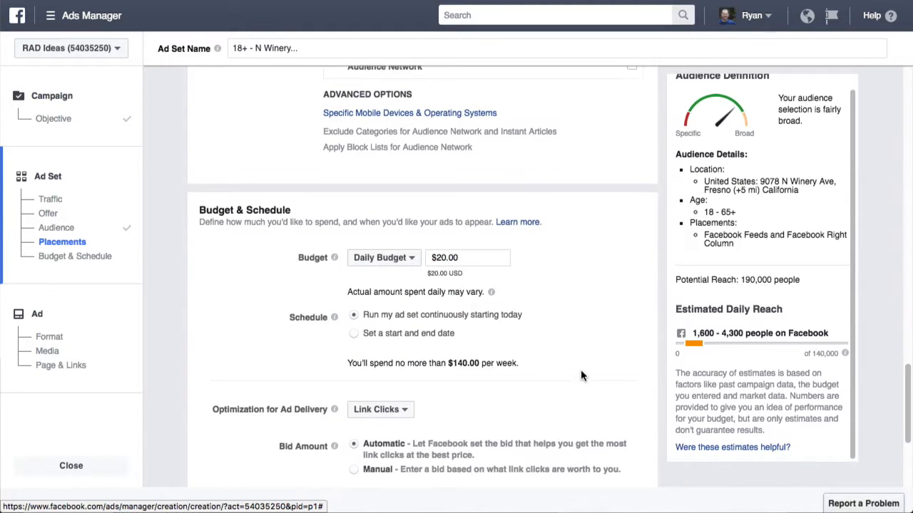
Step: Switch the budget to a $50.00 lifetime budget
scroll(524, 300, "down", 1)
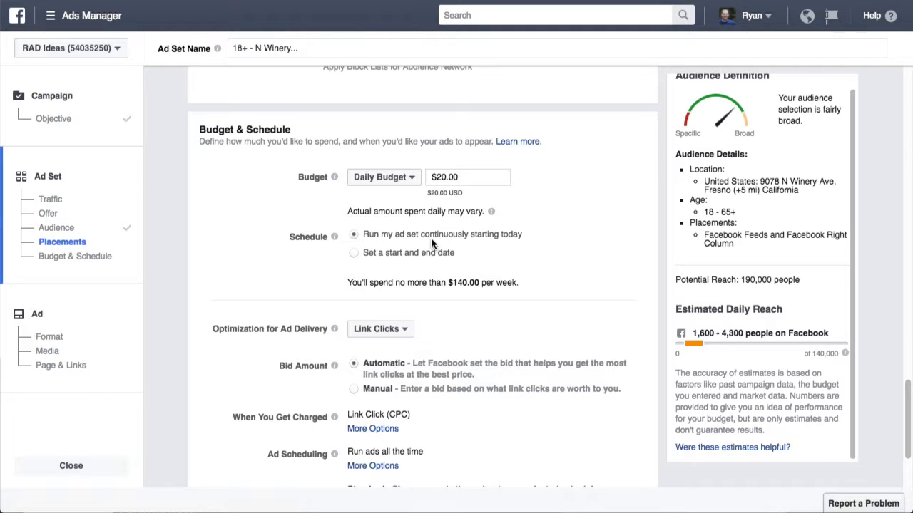
left_click(385, 177)
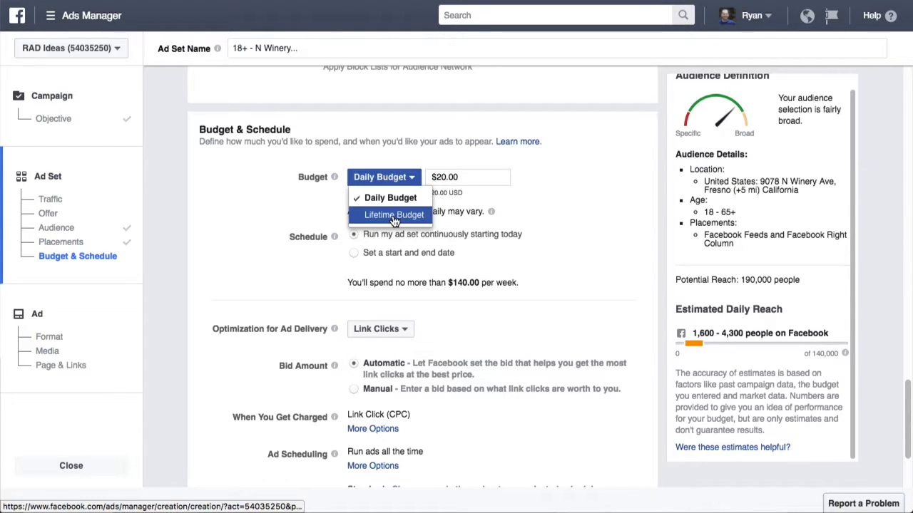
left_click(393, 215)
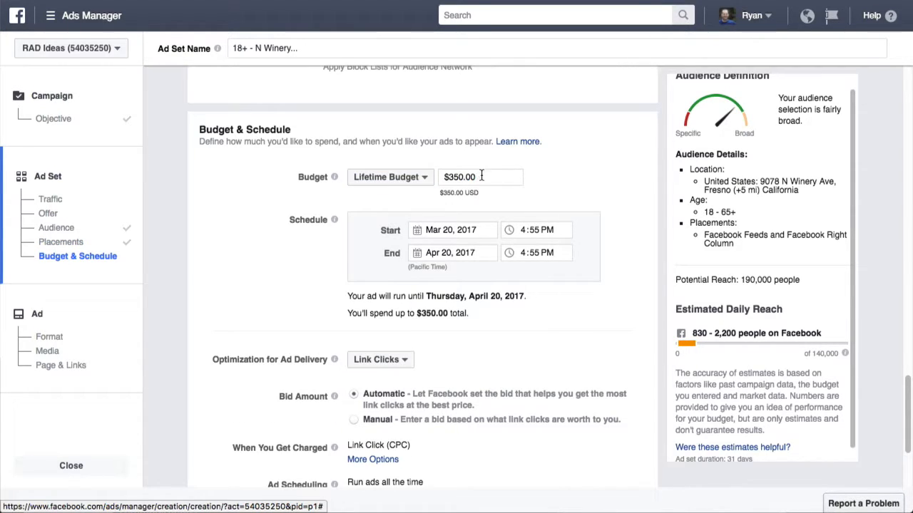
left_click_drag(481, 177, 424, 173)
type("50")
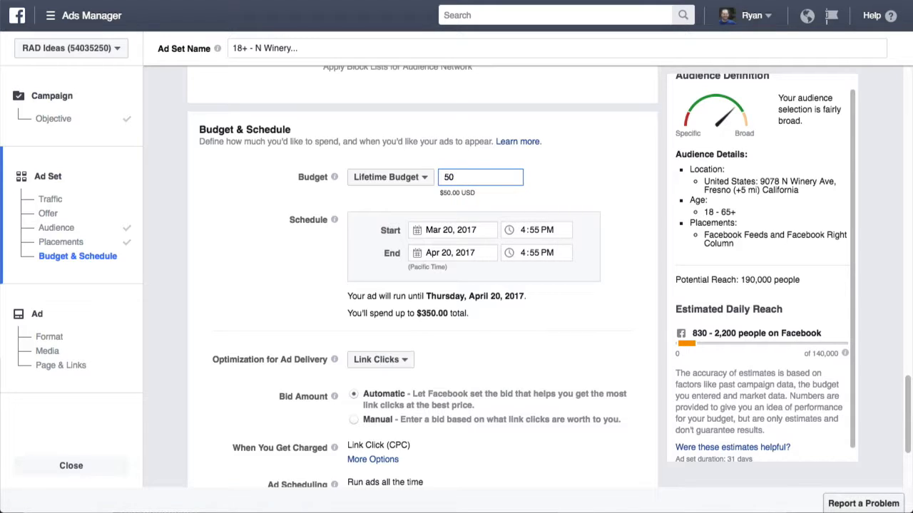
key("Return")
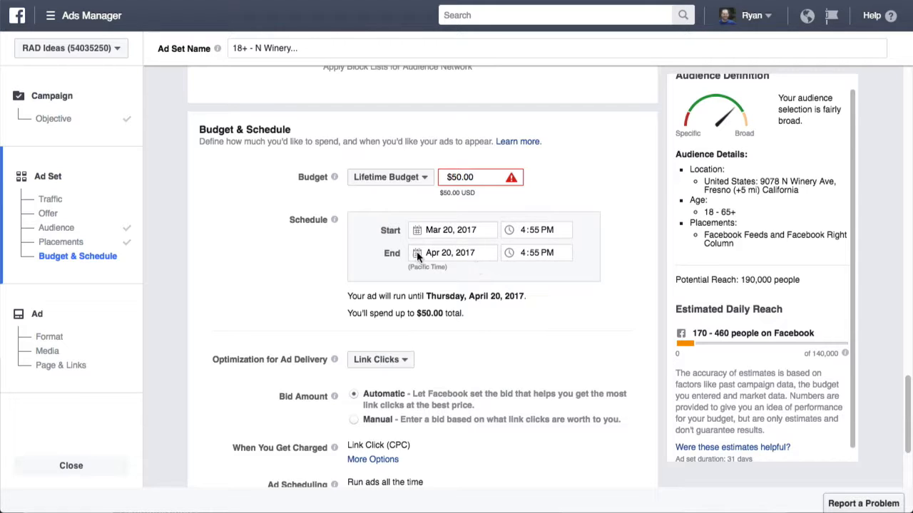
Step: Schedule the ad set to run from Apr 10 to Apr 15, 2017
left_click(451, 255)
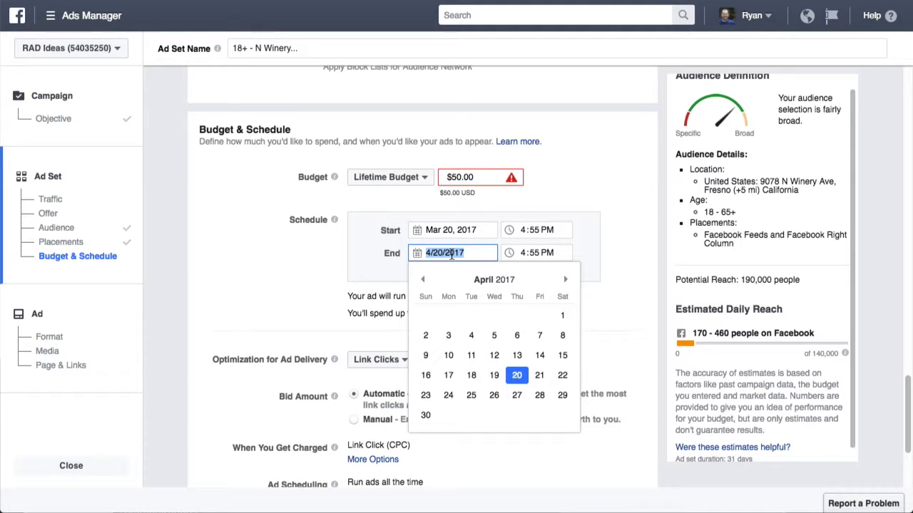
left_click(452, 229)
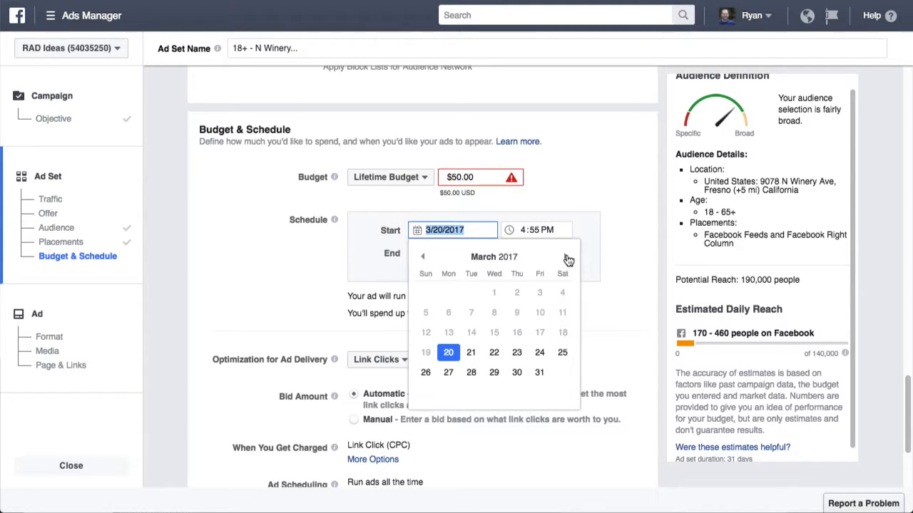
left_click(567, 258)
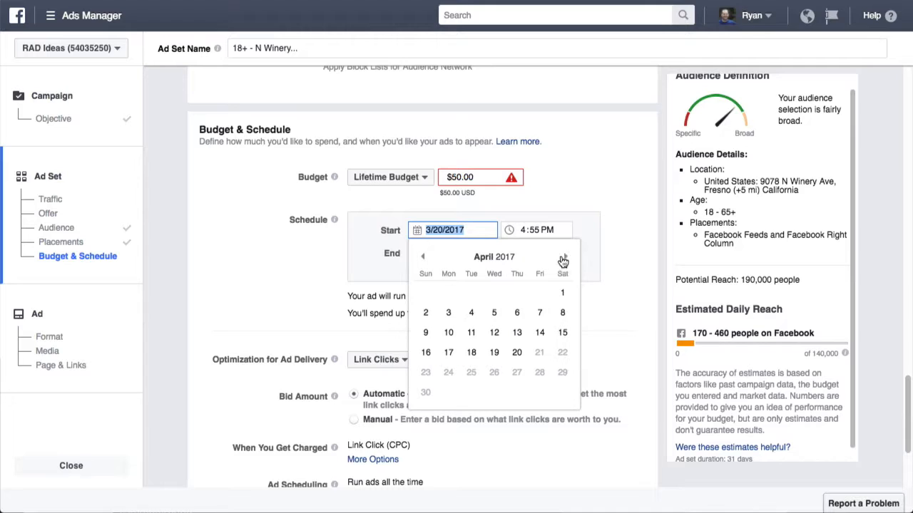
left_click(448, 333)
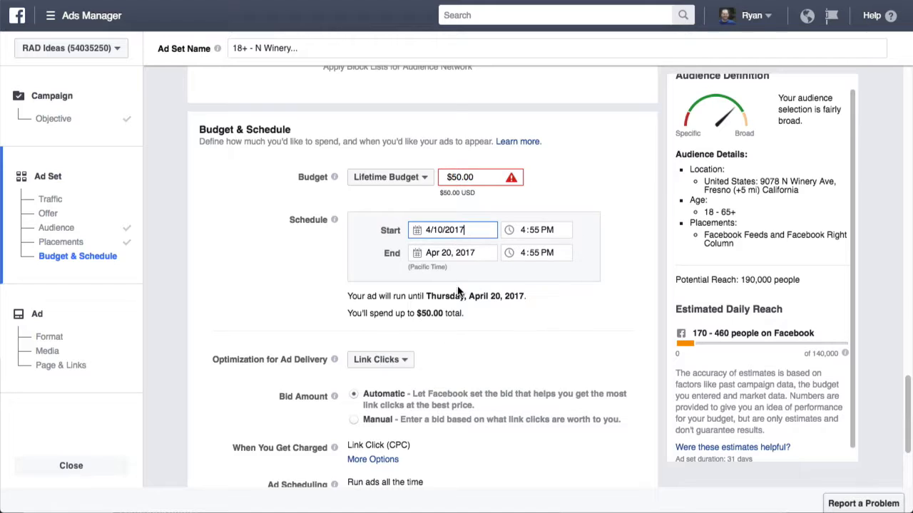
left_click(450, 253)
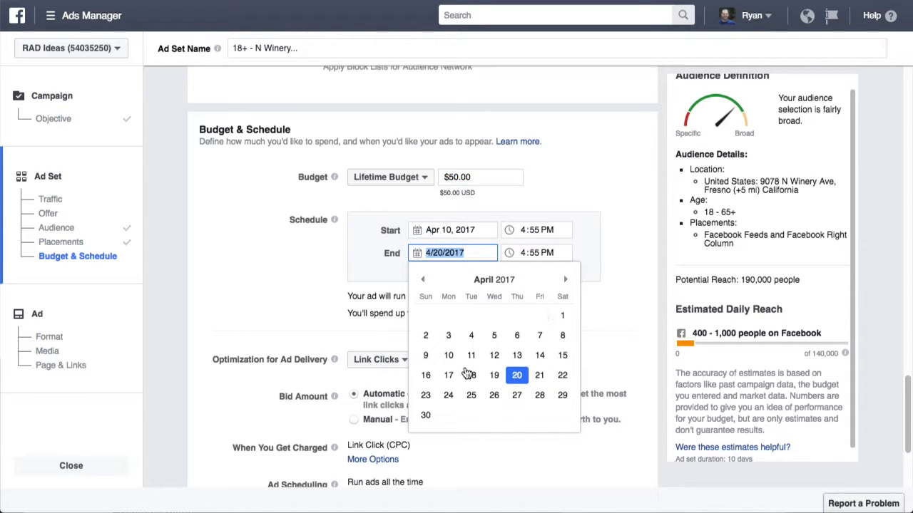
left_click(563, 355)
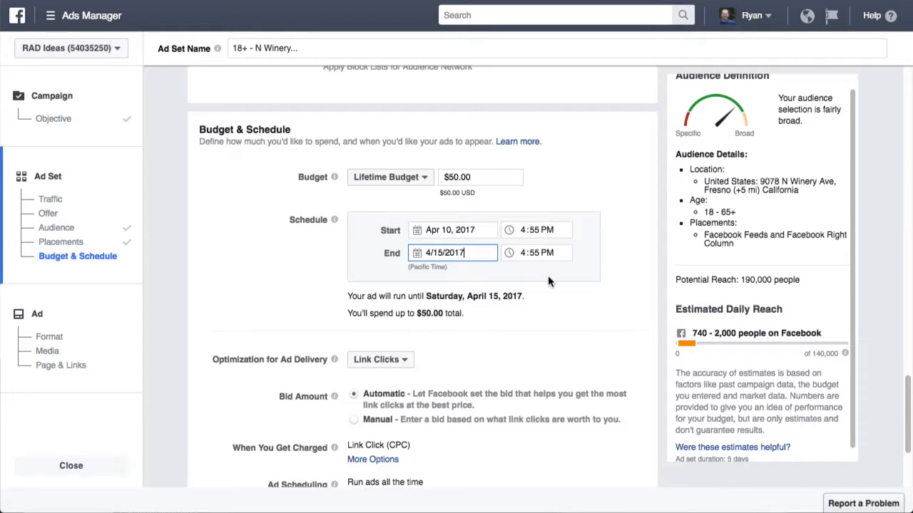
left_click(596, 316)
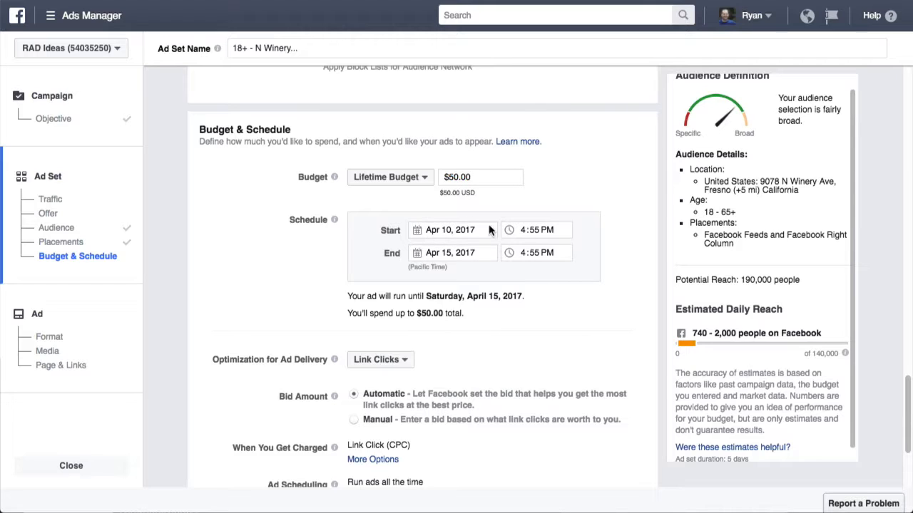
Step: Raise the lifetime budget to $100.00 and review the Budget & Schedule options
scroll(574, 313, "down", 1)
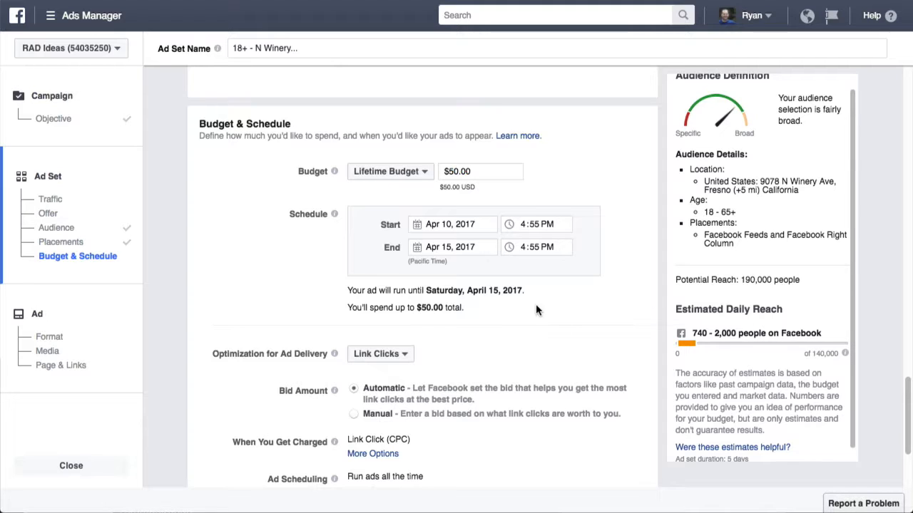
left_click(470, 171)
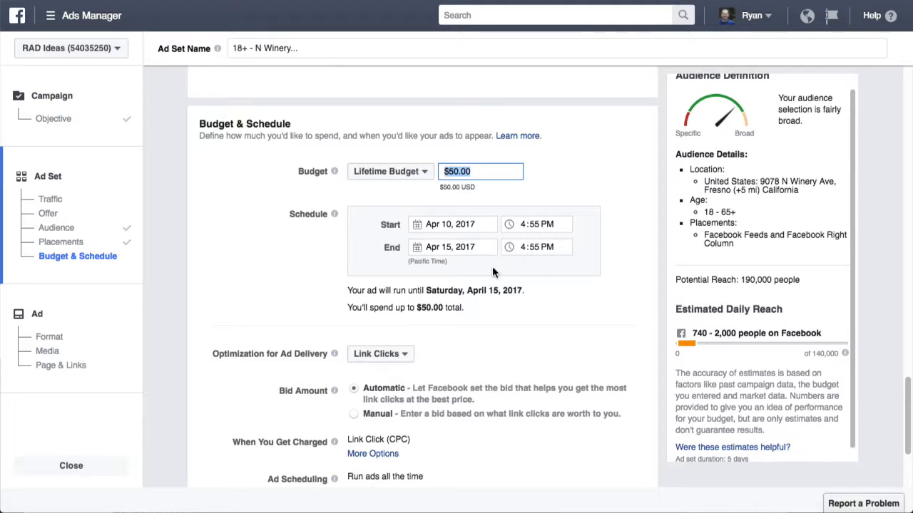
type("100")
key("Tab")
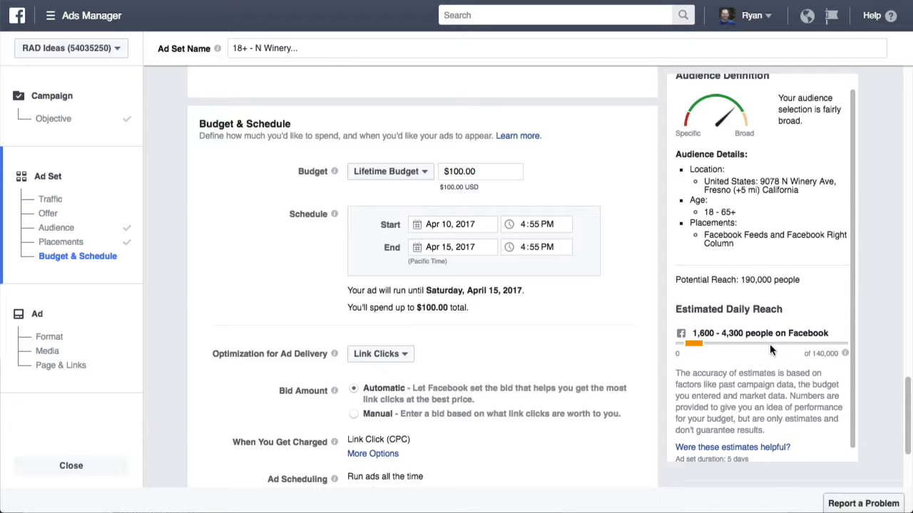
scroll(613, 436, "down", 2)
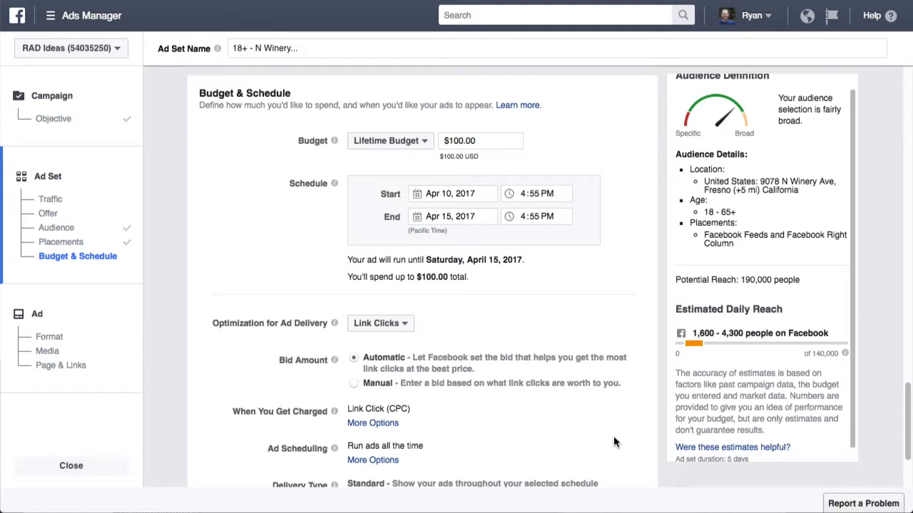
scroll(613, 442, "up", 10)
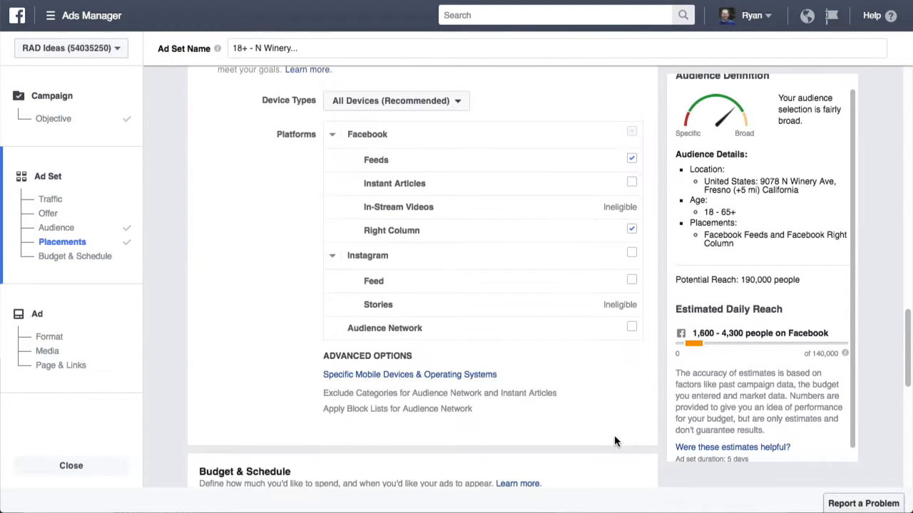
scroll(614, 439, "up", 6)
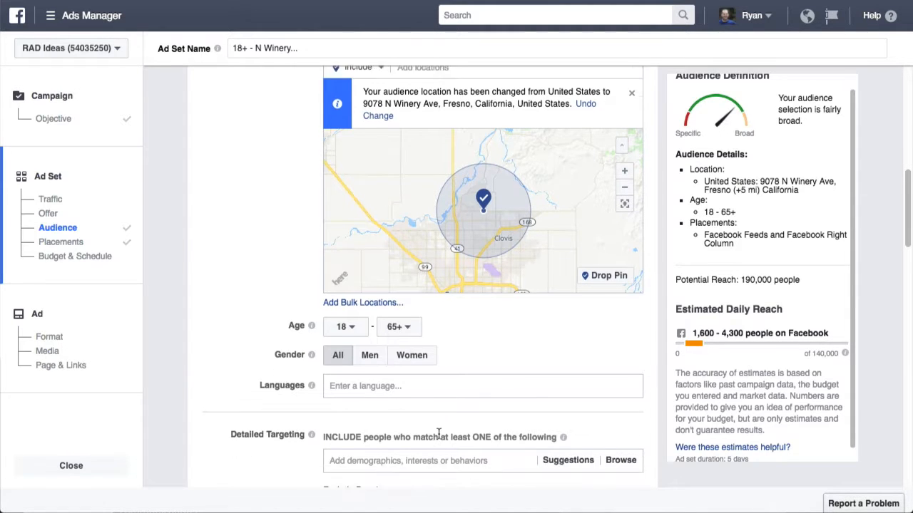
scroll(417, 428, "down", 2)
scroll(564, 373, "down", 9)
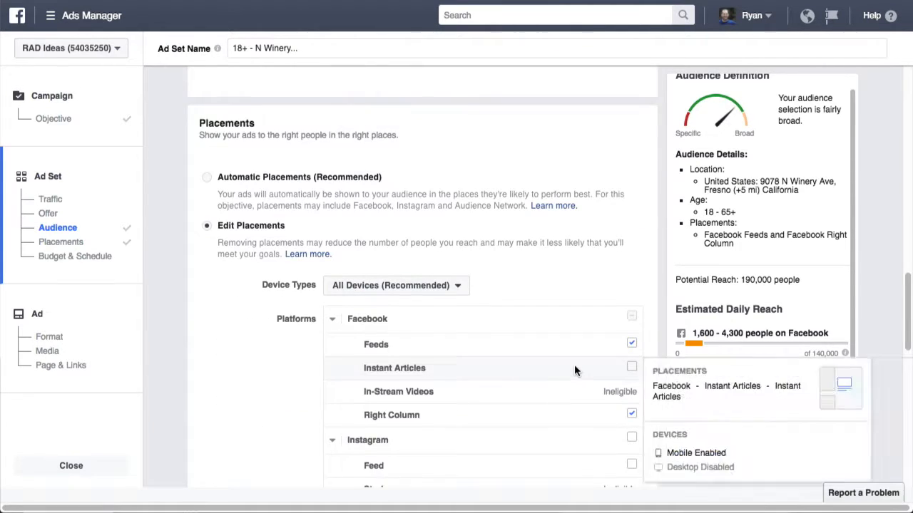
scroll(506, 299, "down", 5)
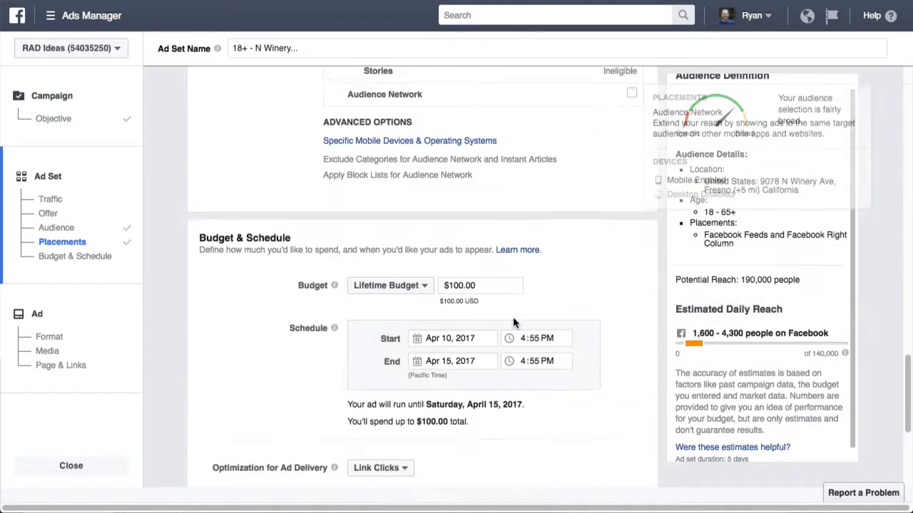
scroll(531, 325, "down", 1)
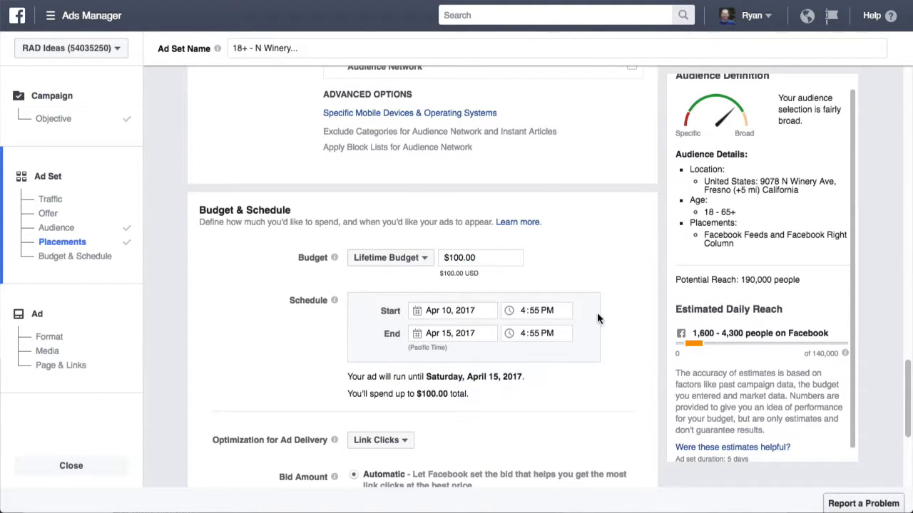
scroll(640, 351, "down", 5)
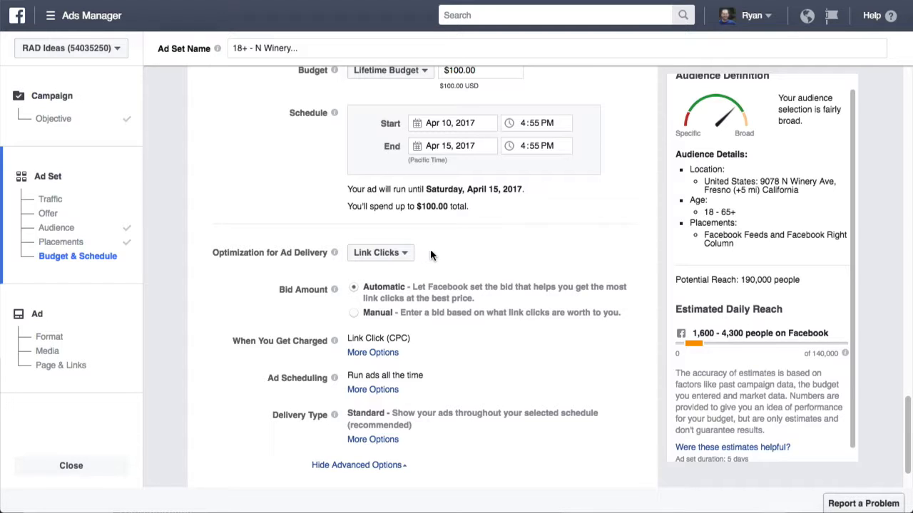
scroll(547, 267, "down", 2)
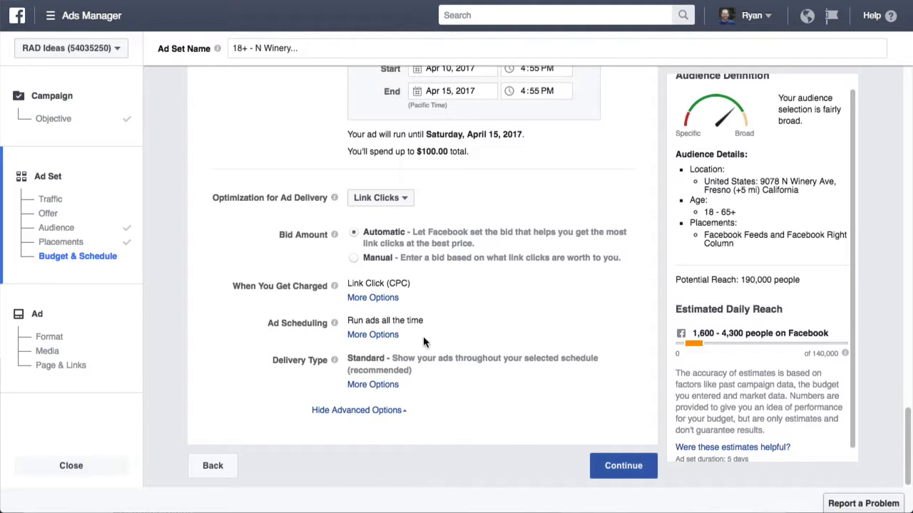
scroll(451, 332, "up", 1)
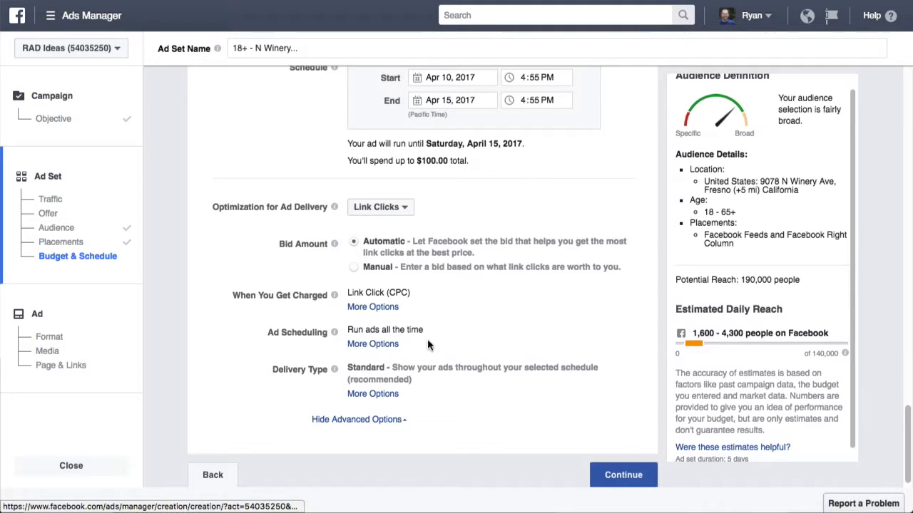
scroll(436, 340, "up", 1)
Step: Run ads on a schedule: Monday–Friday, 6am–10am and 4pm–9pm
left_click(376, 348)
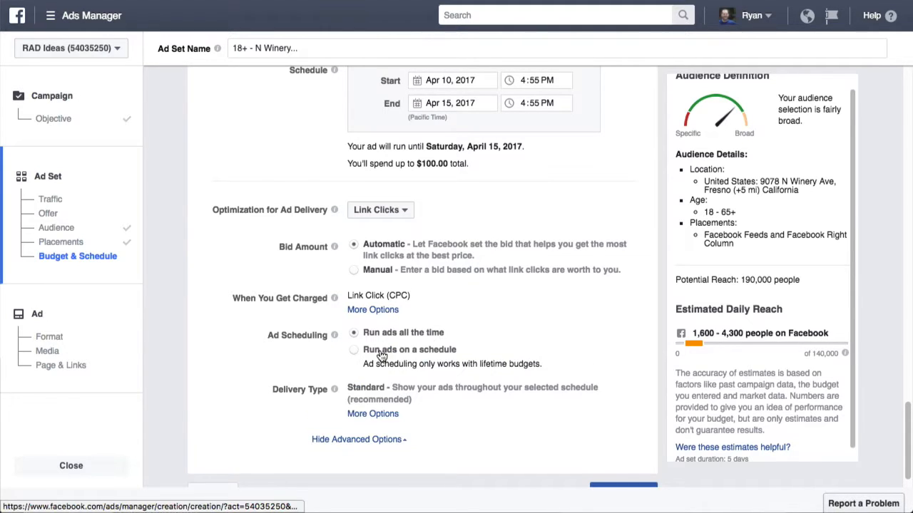
left_click(379, 349)
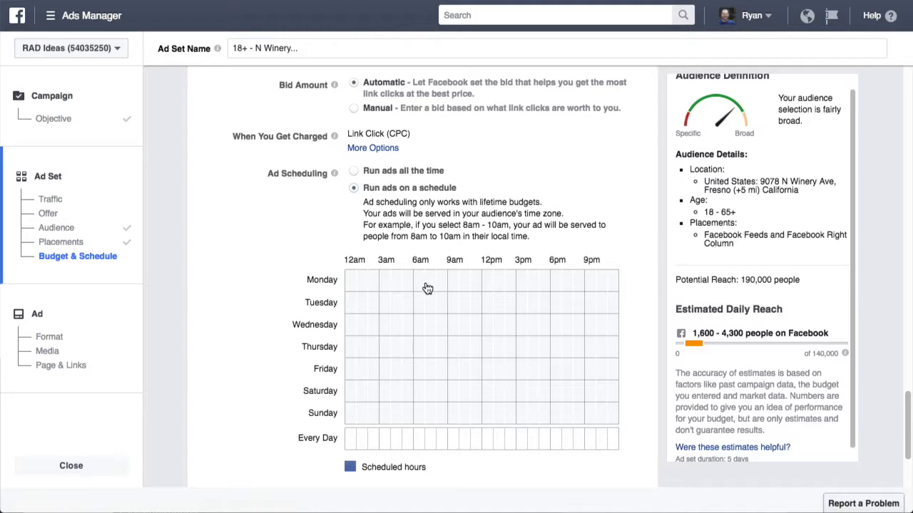
left_click(419, 284)
left_click_drag(419, 283, 450, 379)
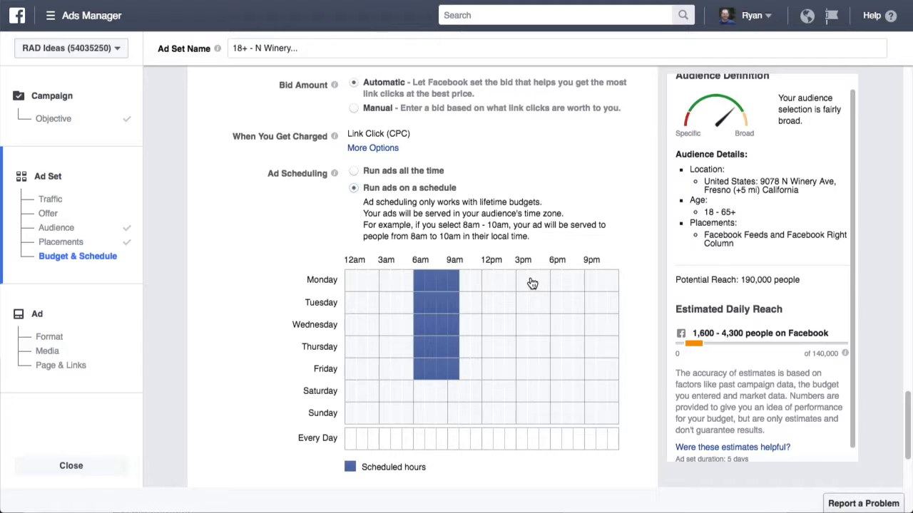
left_click_drag(532, 283, 562, 371)
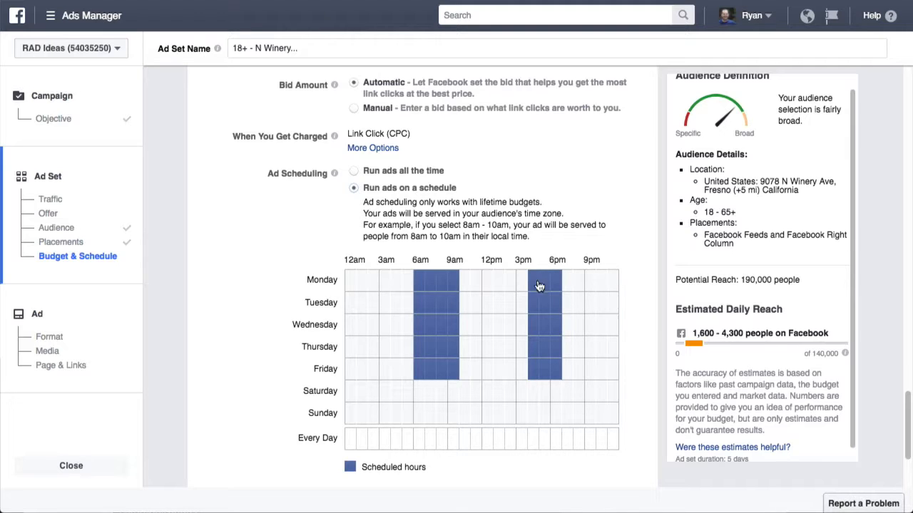
left_click_drag(567, 277, 576, 375)
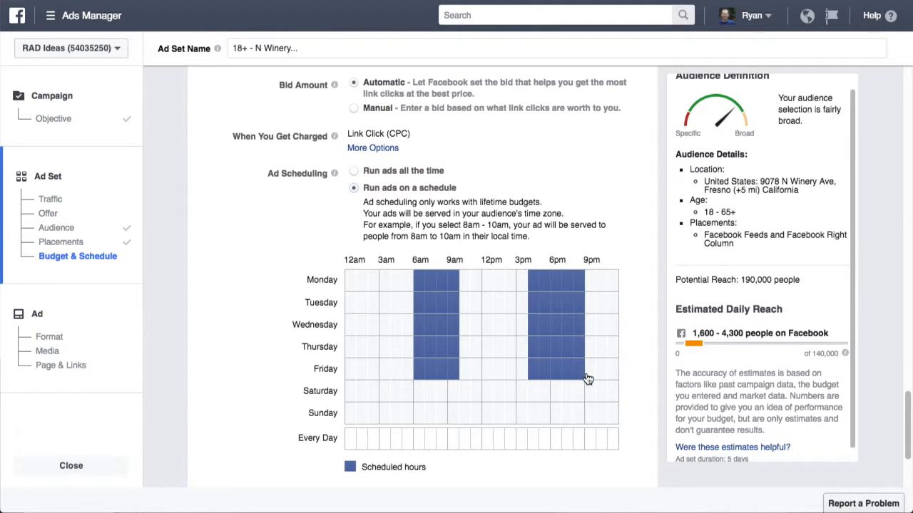
scroll(544, 377, "down", 2)
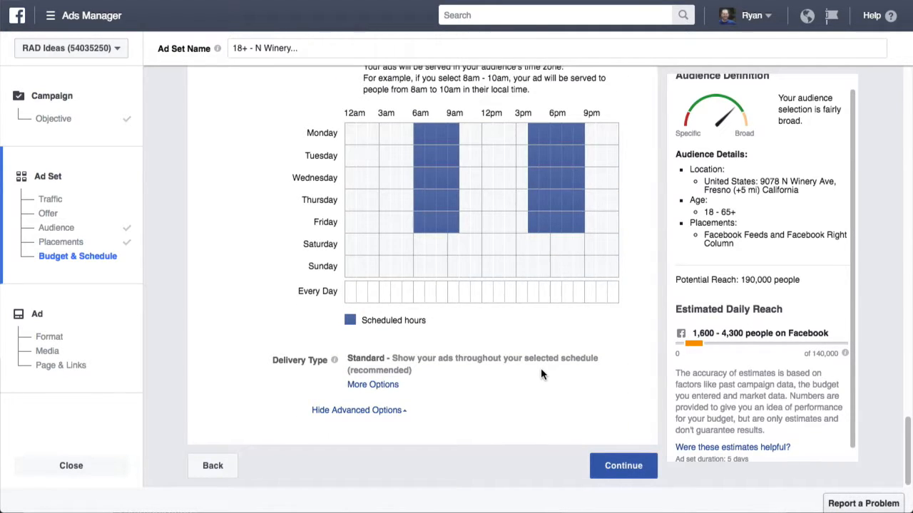
Step: Use the RAD-Ideas page's existing Palm Sunday Easter design post as the ad
left_click(622, 469)
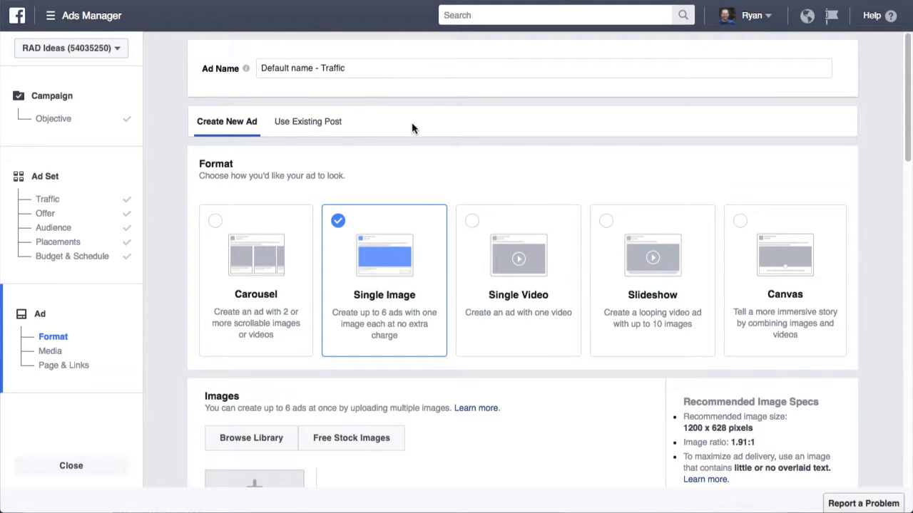
left_click(318, 122)
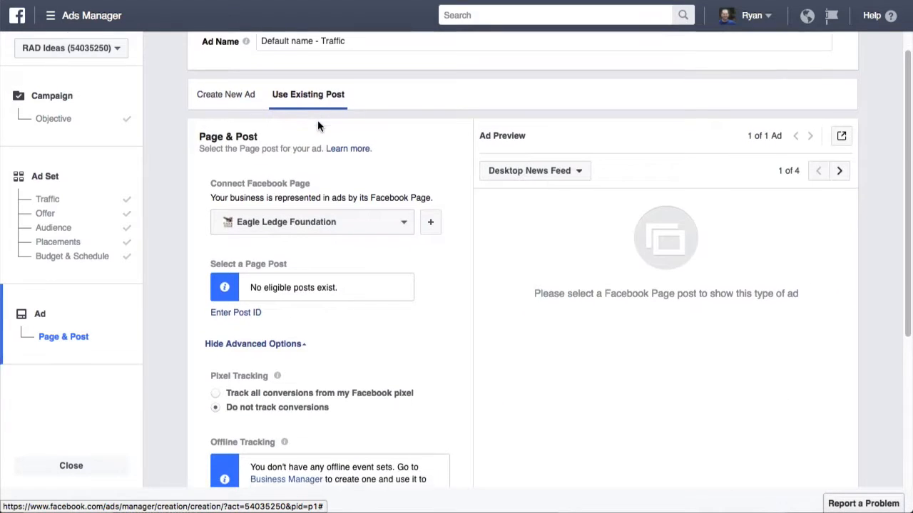
scroll(407, 181, "down", 1)
left_click(404, 211)
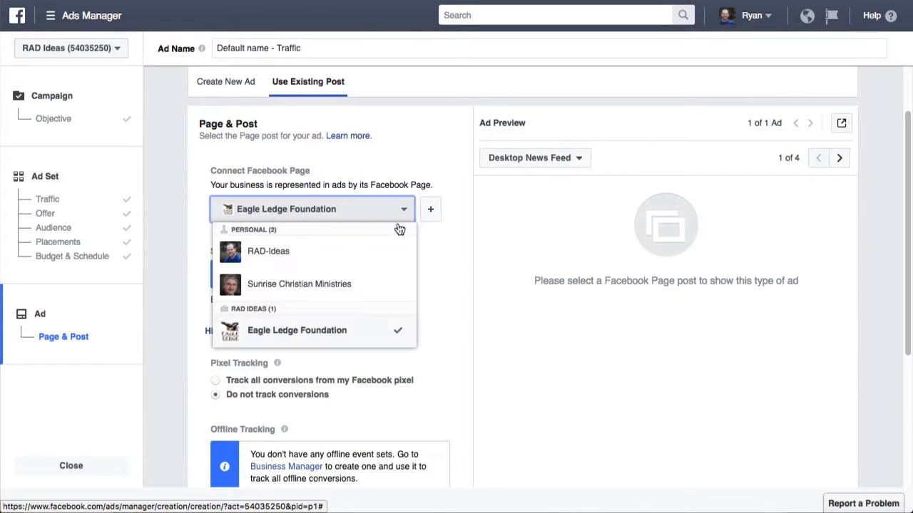
left_click(376, 252)
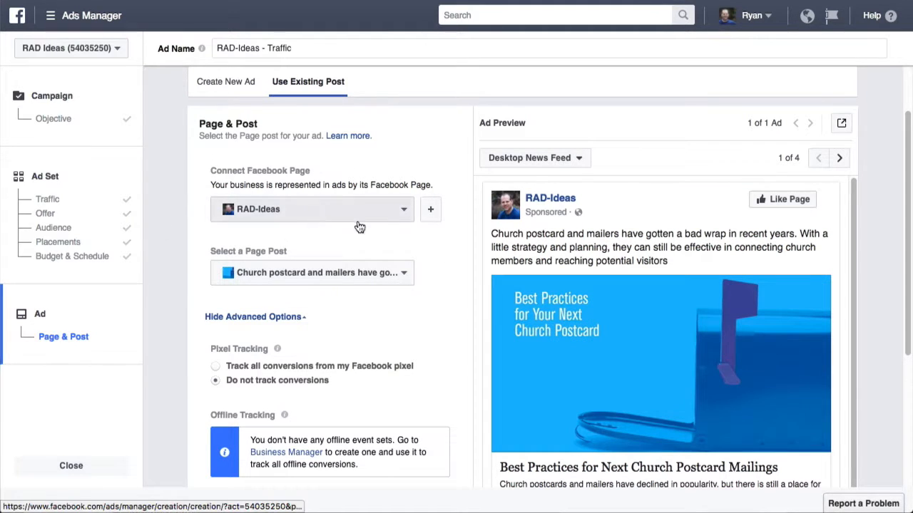
left_click(400, 272)
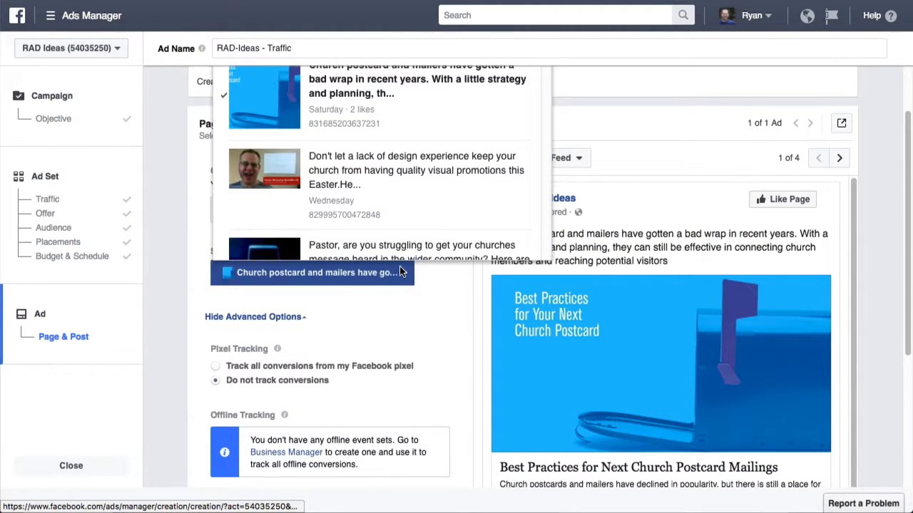
scroll(428, 214, "down", 3)
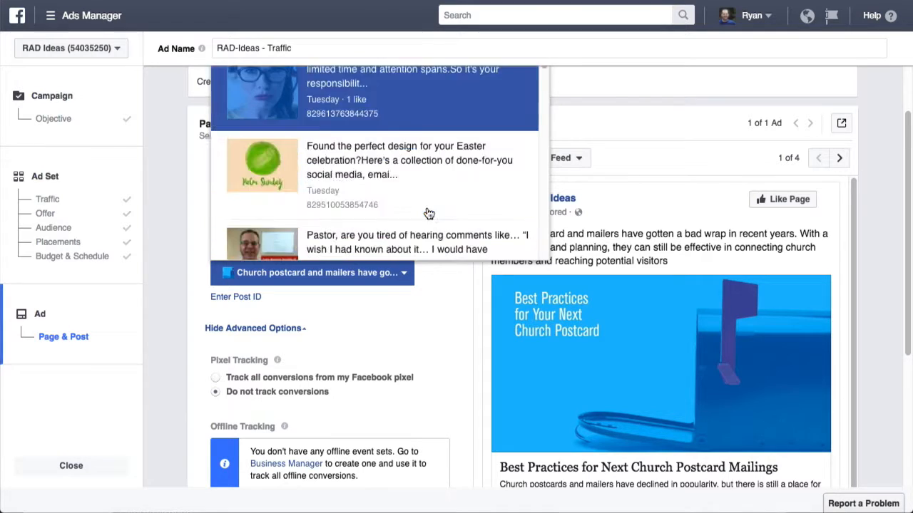
left_click(376, 189)
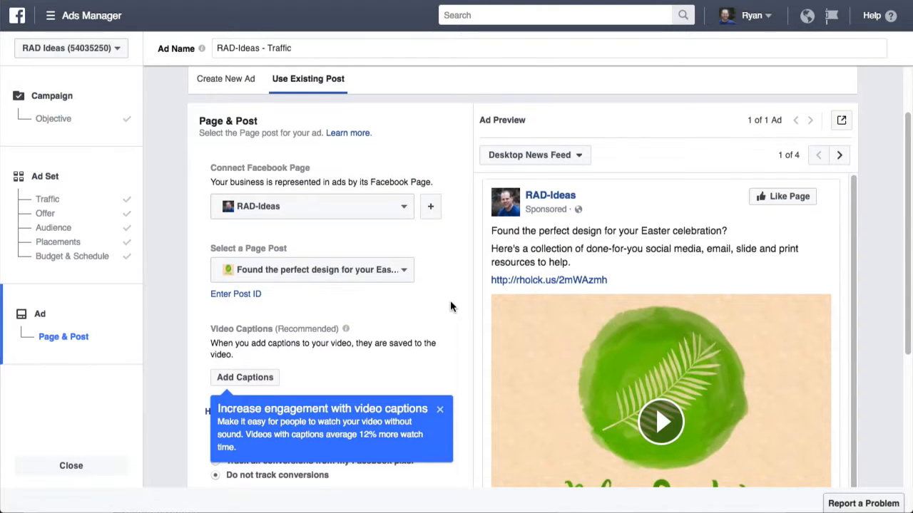
Step: Dismiss the captions tip and track all conversions from the RAD Facebook pixel
scroll(452, 306, "down", 2)
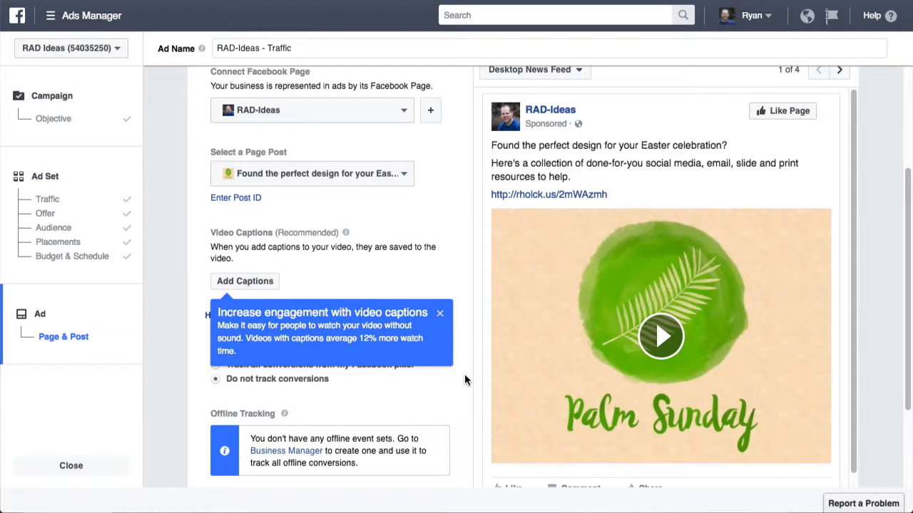
left_click(440, 315)
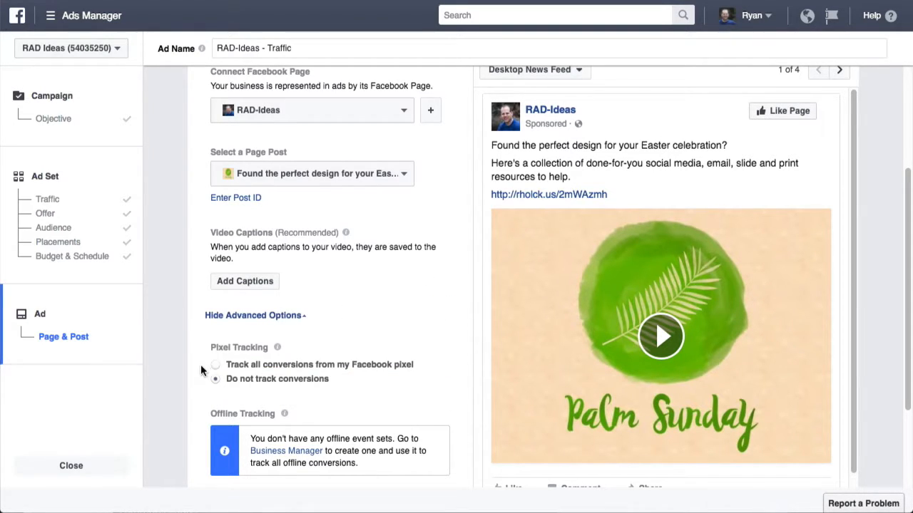
left_click(373, 366)
scroll(385, 387, "down", 2)
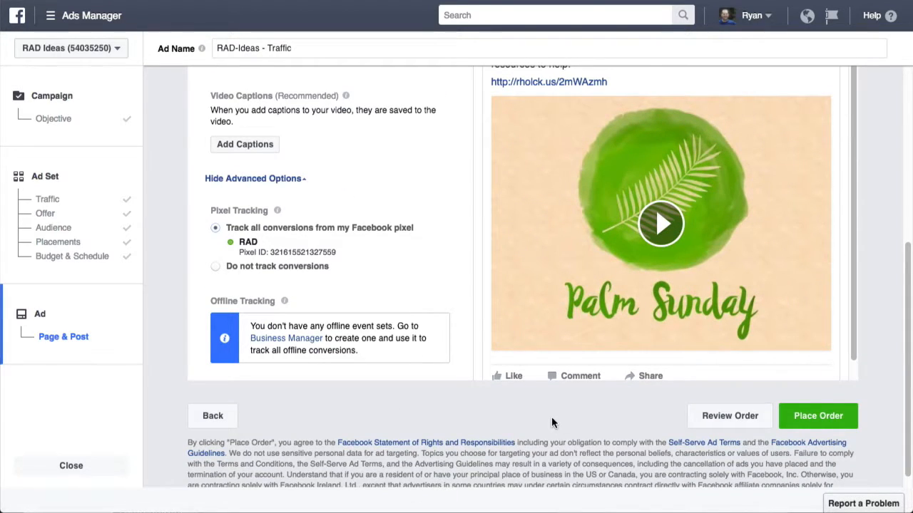
scroll(551, 416, "up", 2)
scroll(551, 421, "up", 3)
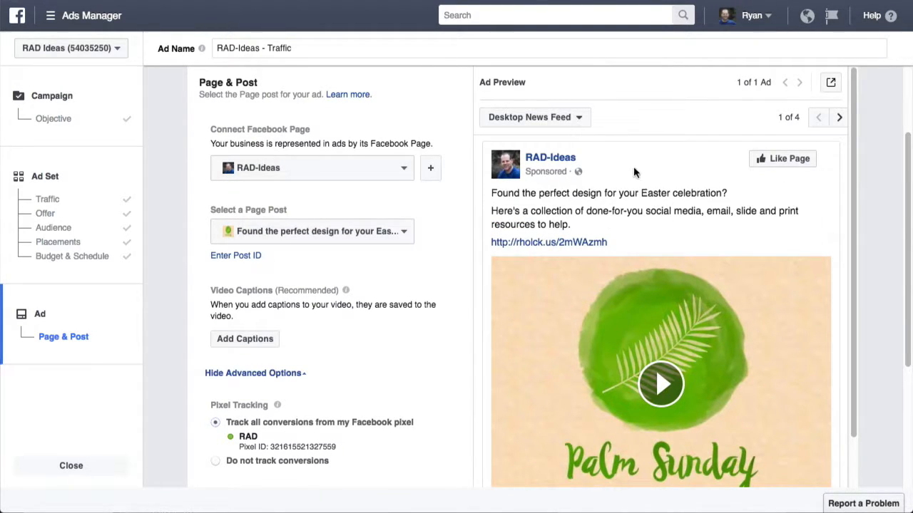
Step: Check the Palm Sunday ad in the Mobile News Feed preview, then Desktop News Feed
left_click(838, 120)
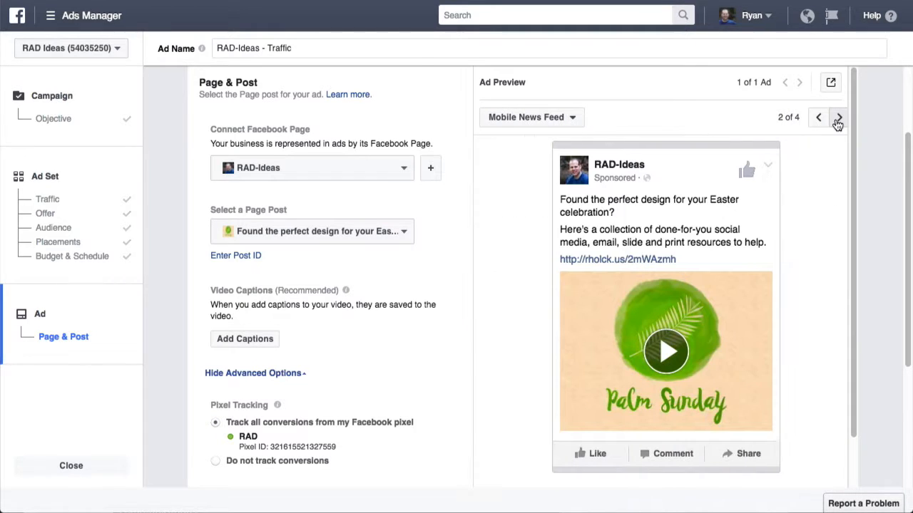
left_click(818, 117)
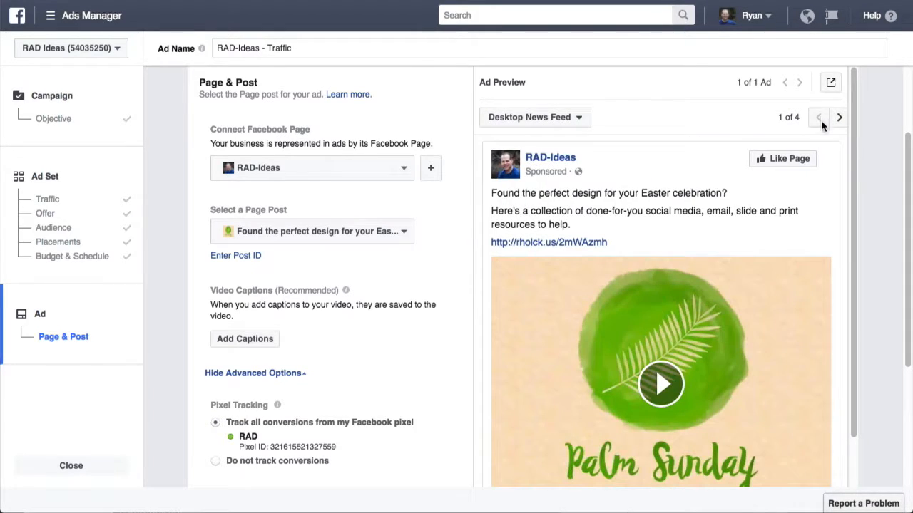
scroll(819, 142, "down", 3)
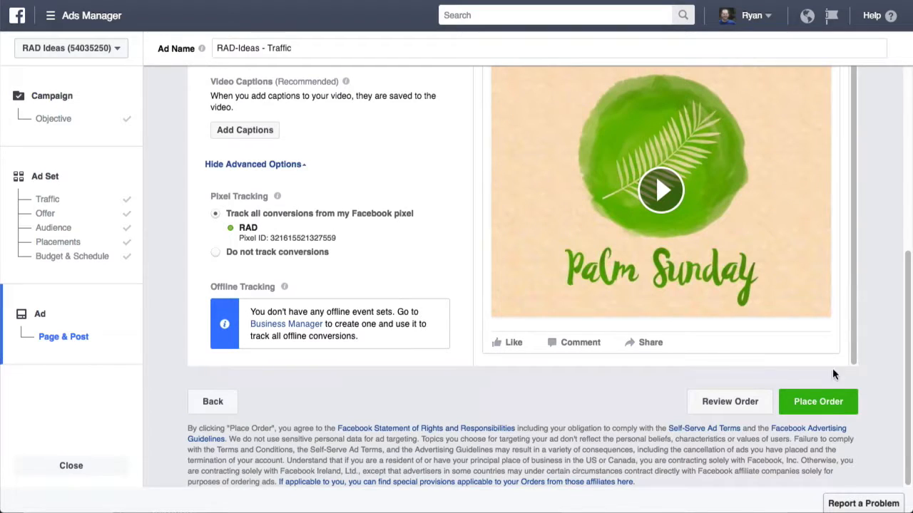